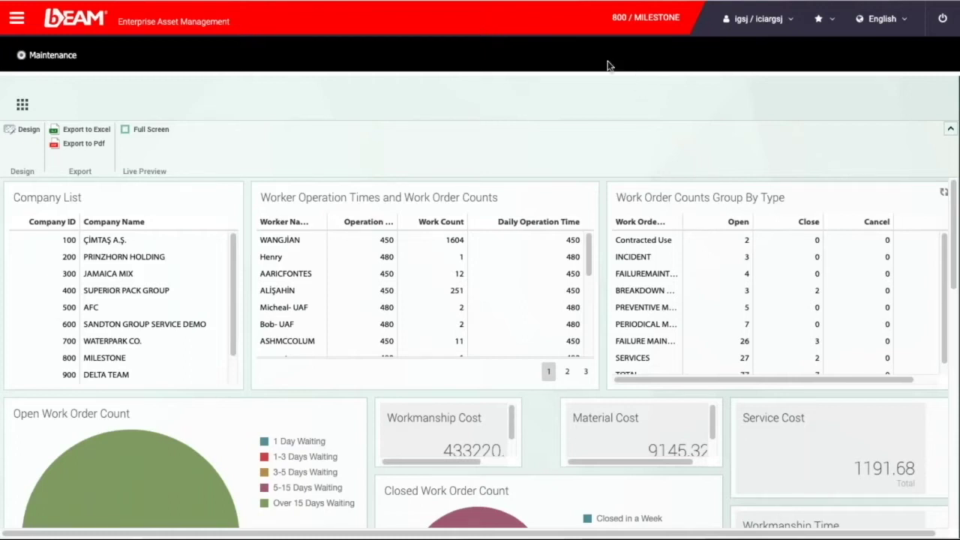
Open the assets and examine the asset tree across the Chicago, Las Vegas and New York transportation departments, expanding Truck-001.
click(16, 18)
mouse_move(101, 89)
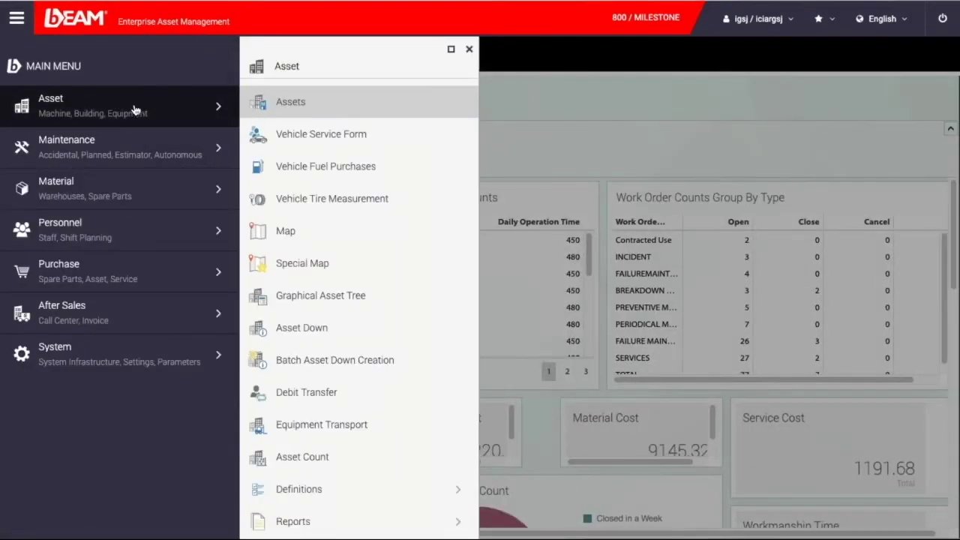
click(259, 105)
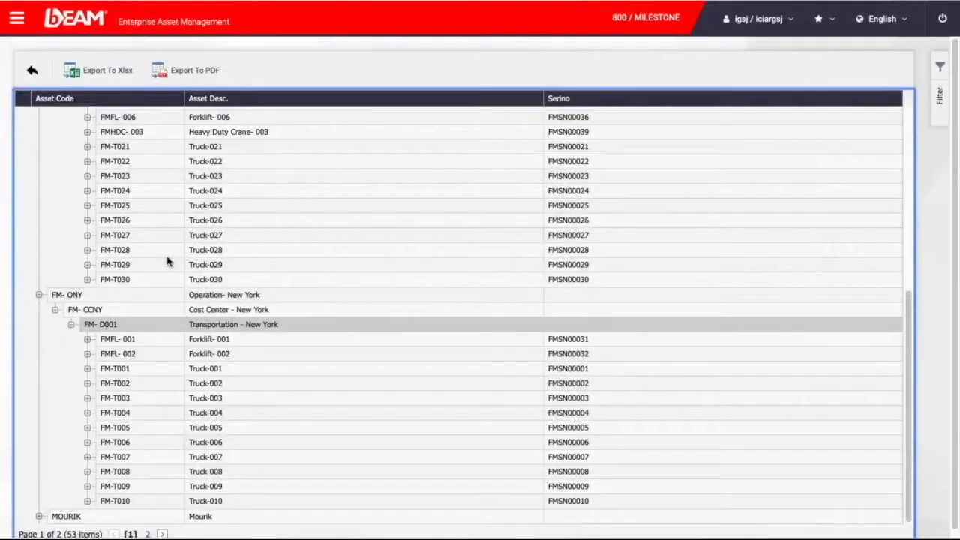
scroll(140, 193, up, 3)
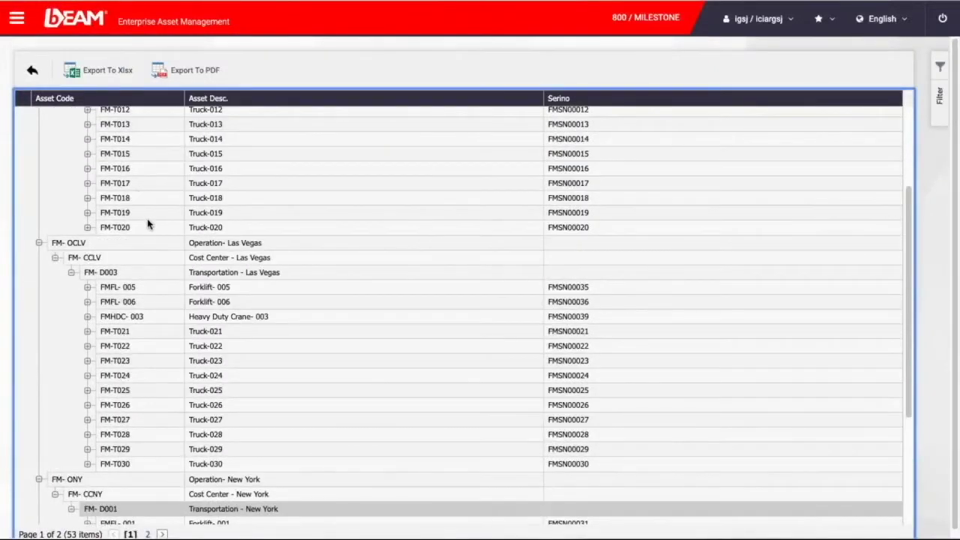
scroll(156, 247, down, 3)
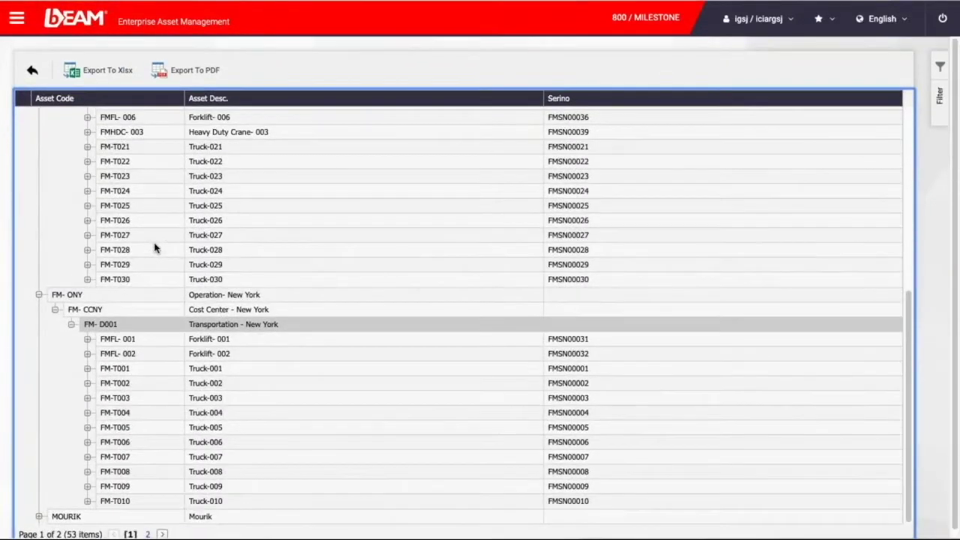
scroll(157, 266, up, 5)
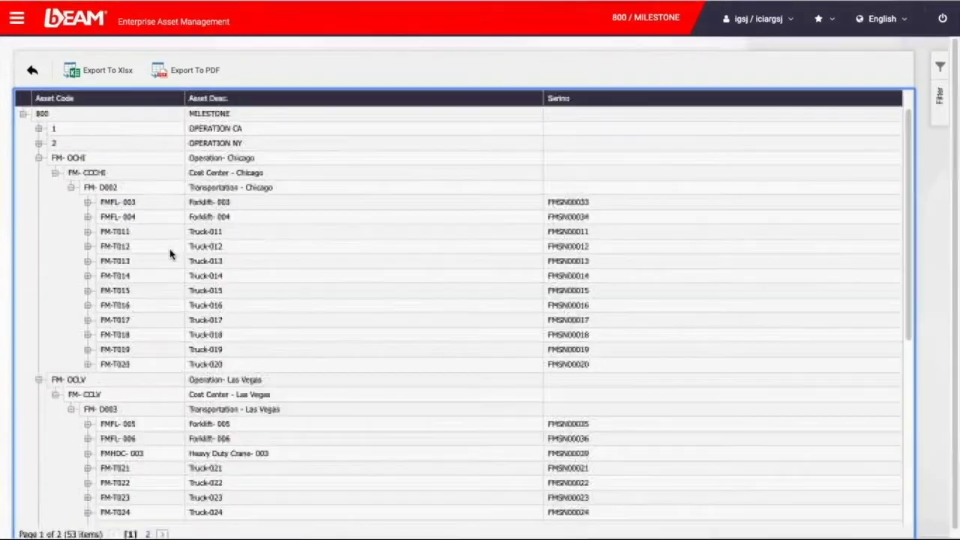
scroll(251, 240, down, 1)
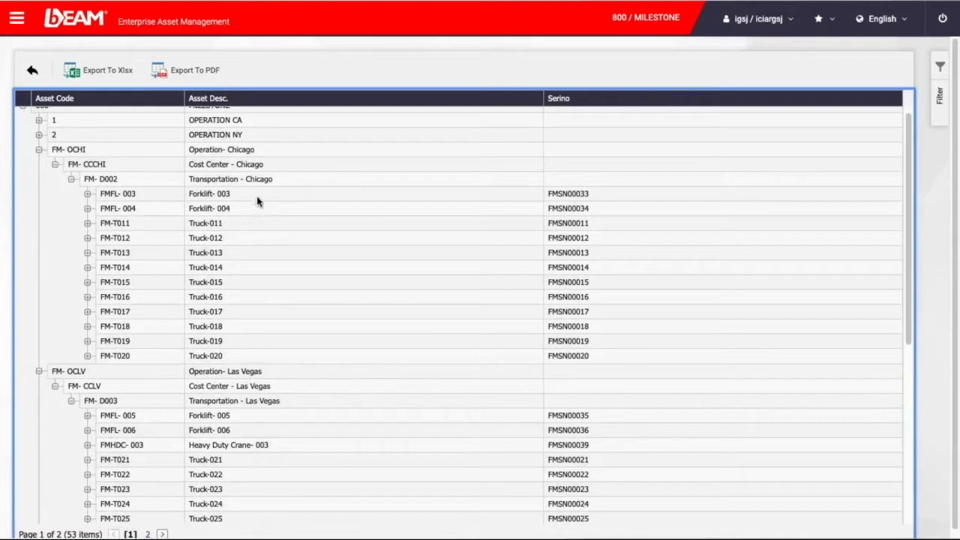
scroll(250, 224, down, 2)
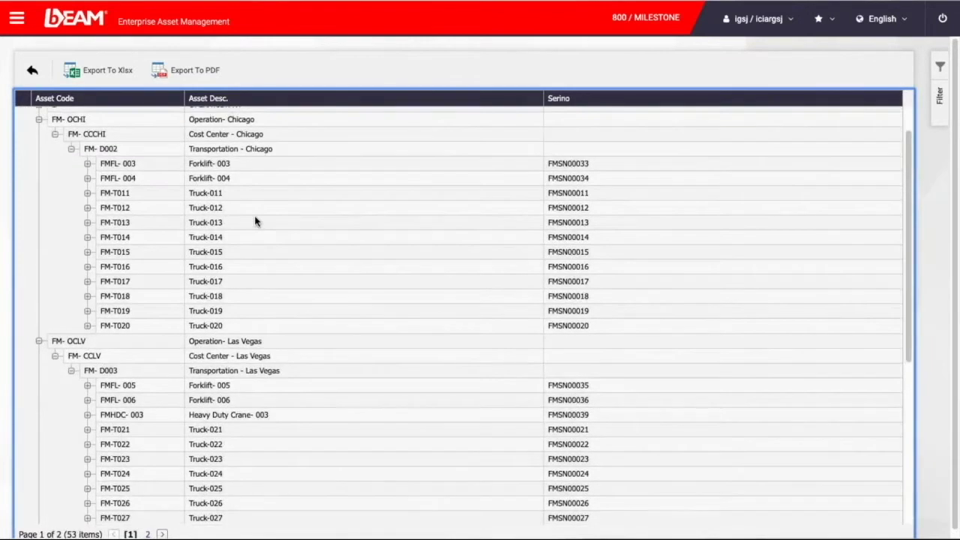
scroll(254, 220, down, 8)
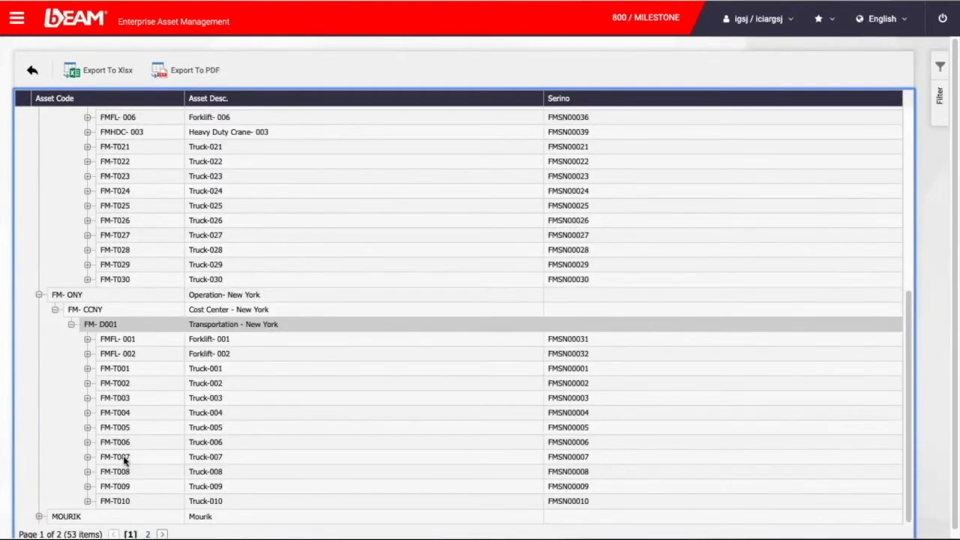
click(87, 368)
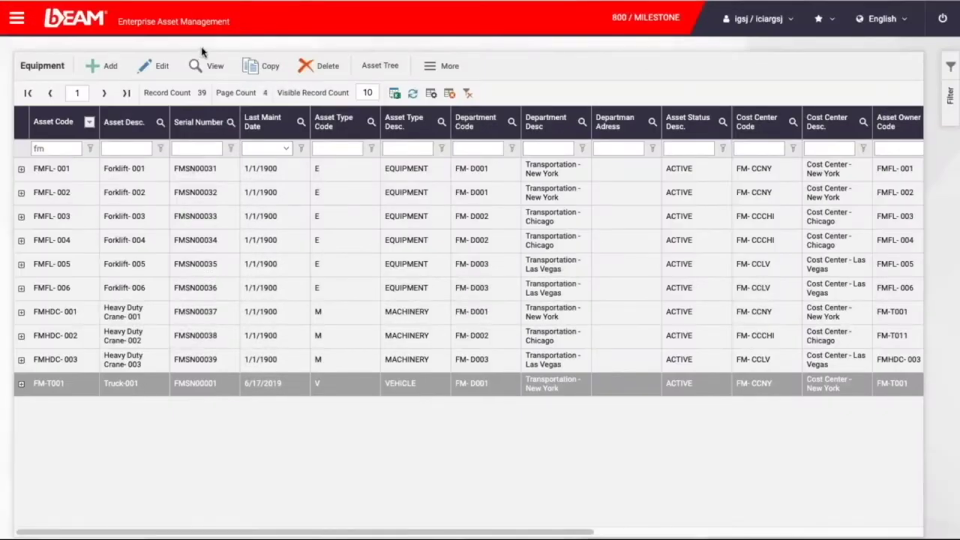
View the Truck-001 asset record and review its general details, asset materials and maintenance teams.
click(204, 68)
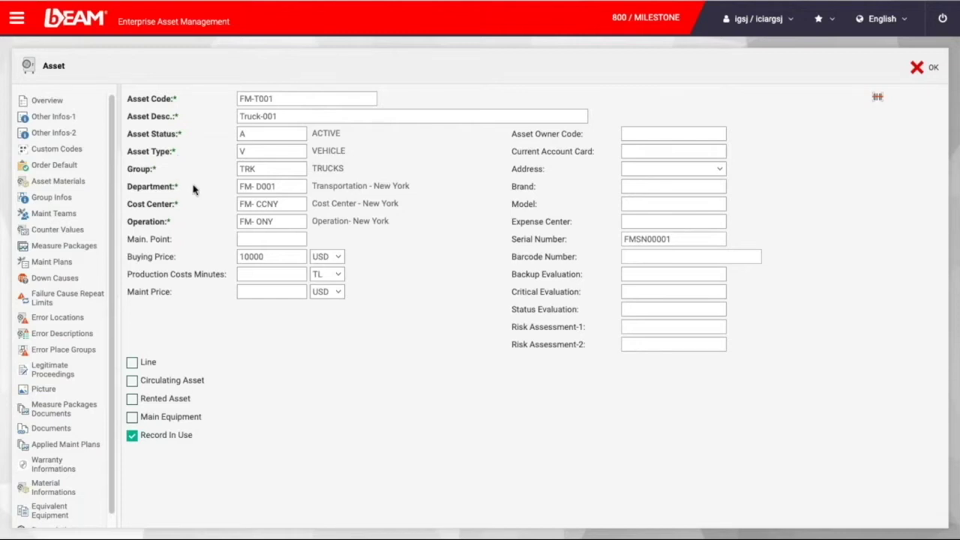
click(536, 244)
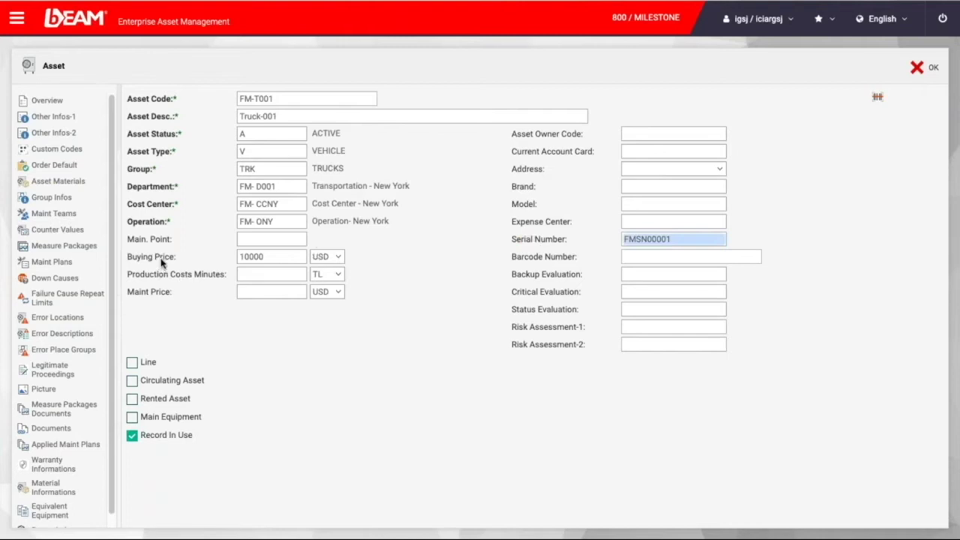
click(84, 182)
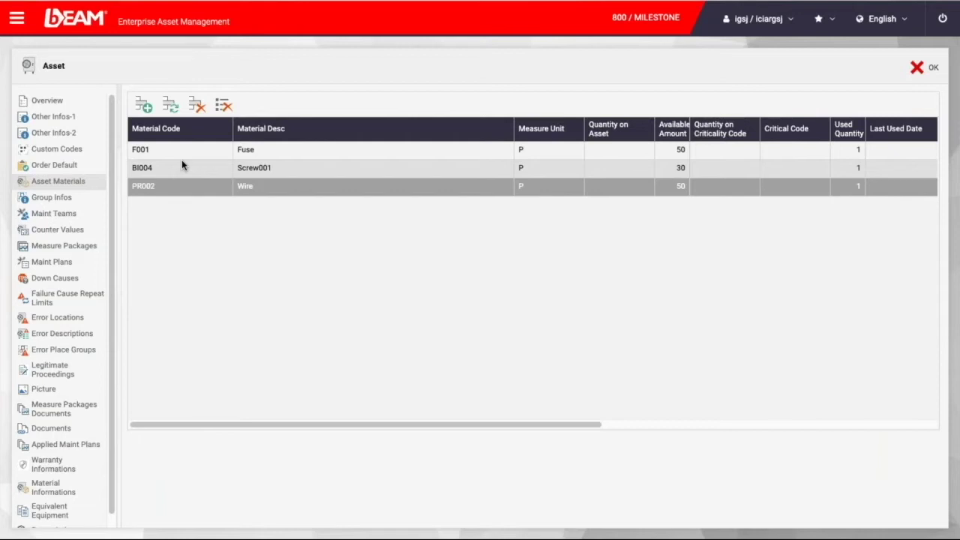
click(91, 213)
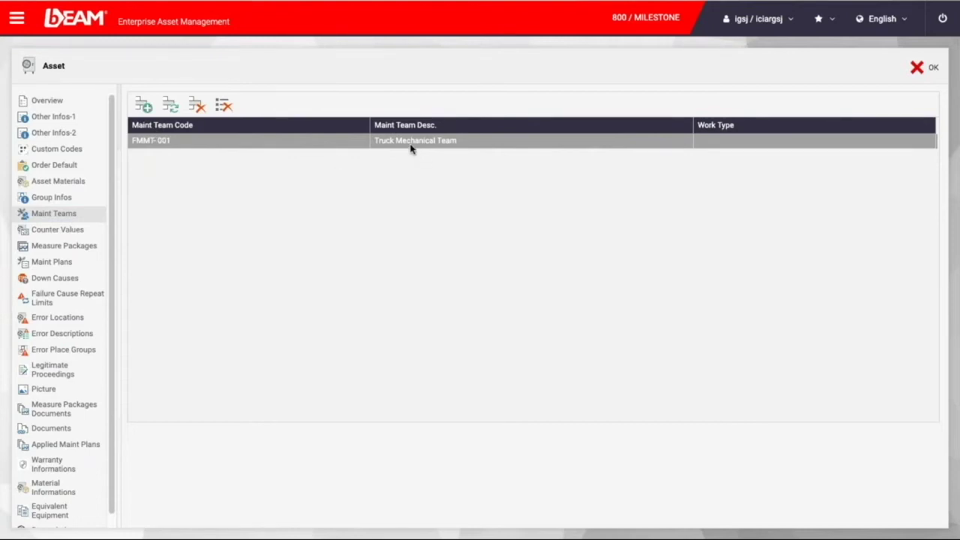
Review Truck-001's legitimate proceedings, picture, attached documents and warranty information.
scroll(79, 345, down, 1)
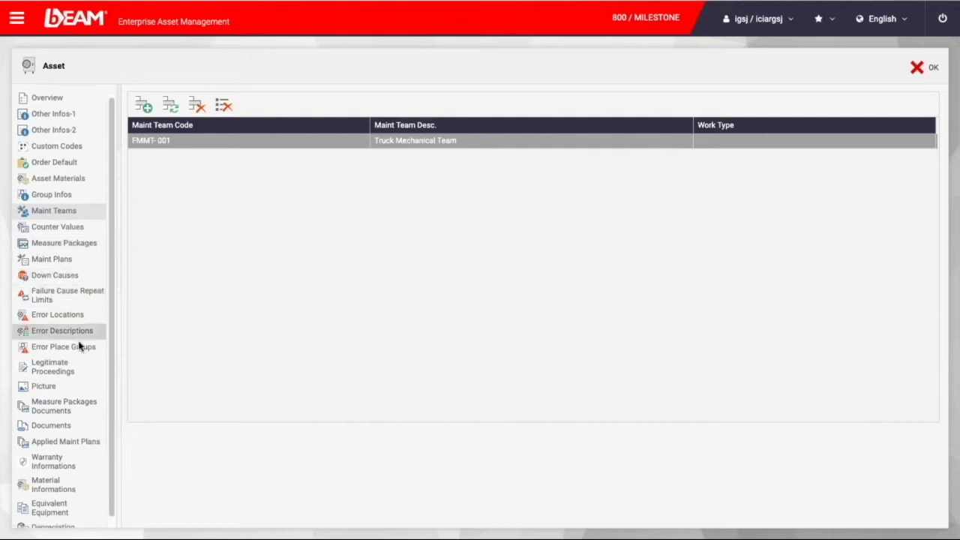
click(78, 365)
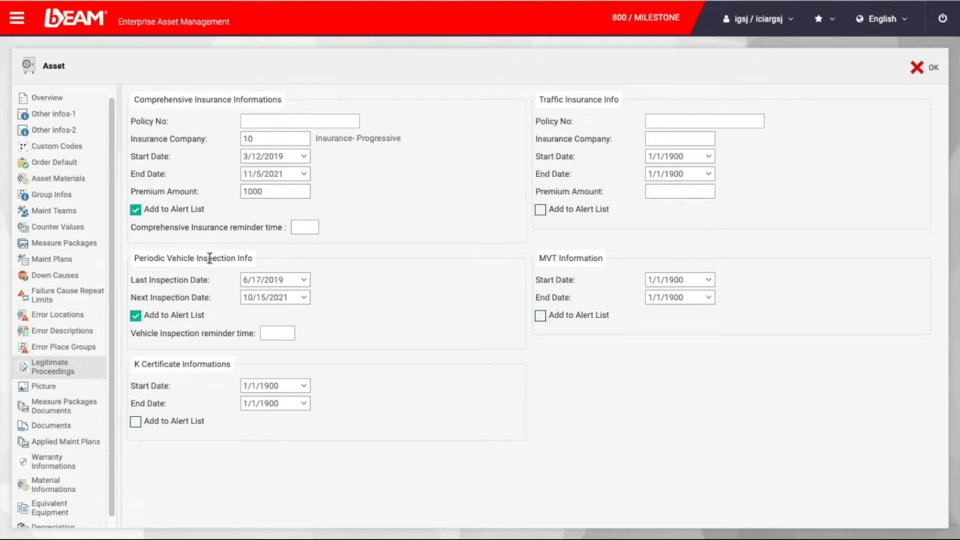
click(86, 387)
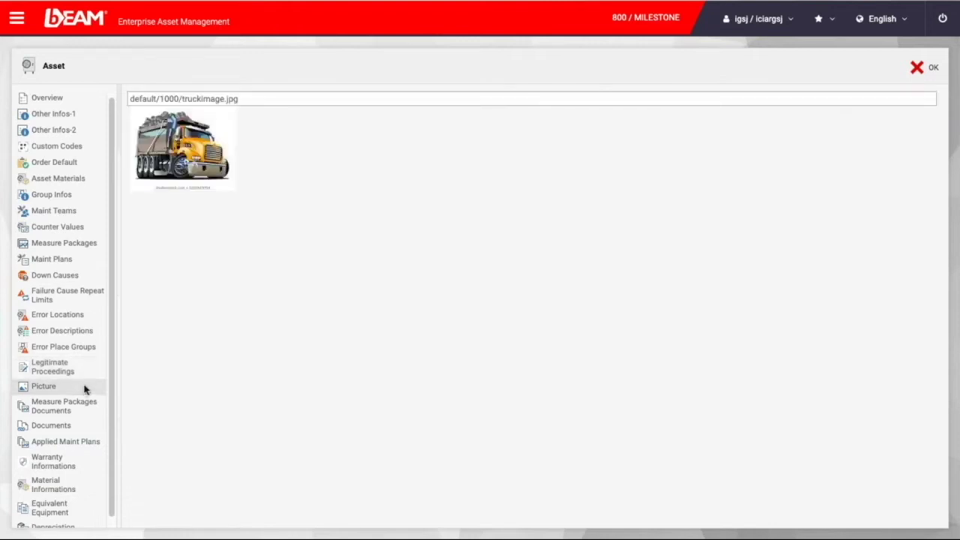
click(80, 428)
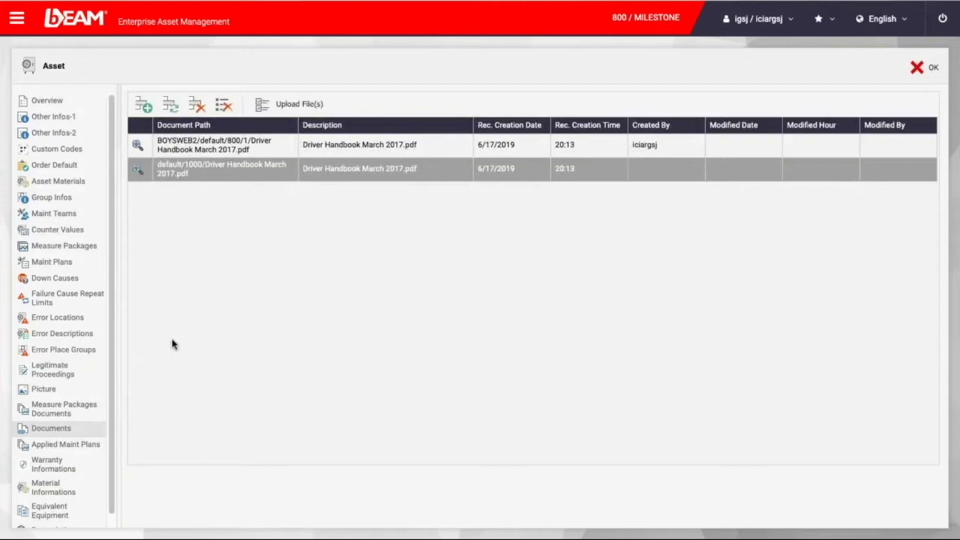
click(80, 463)
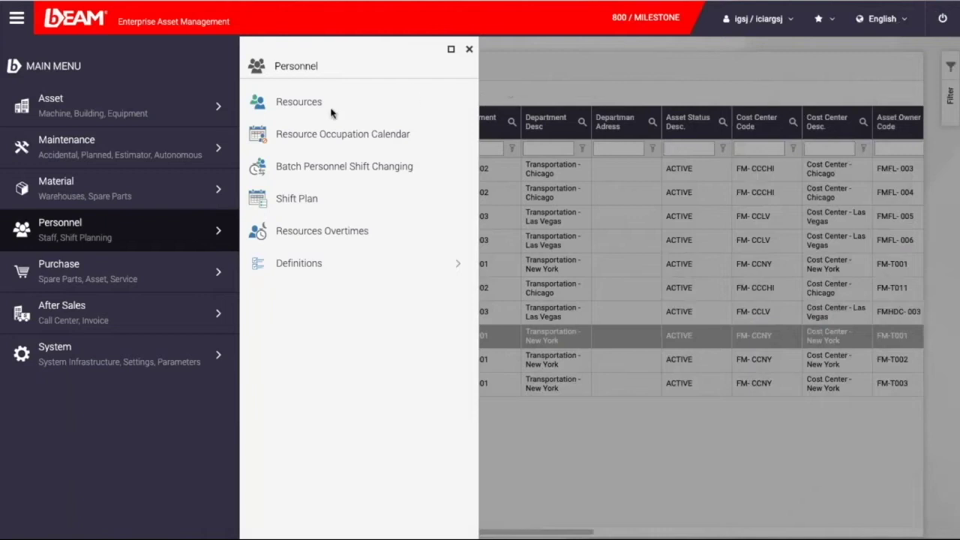
Open the personnel resources list and look through its second page before returning to the first.
click(305, 103)
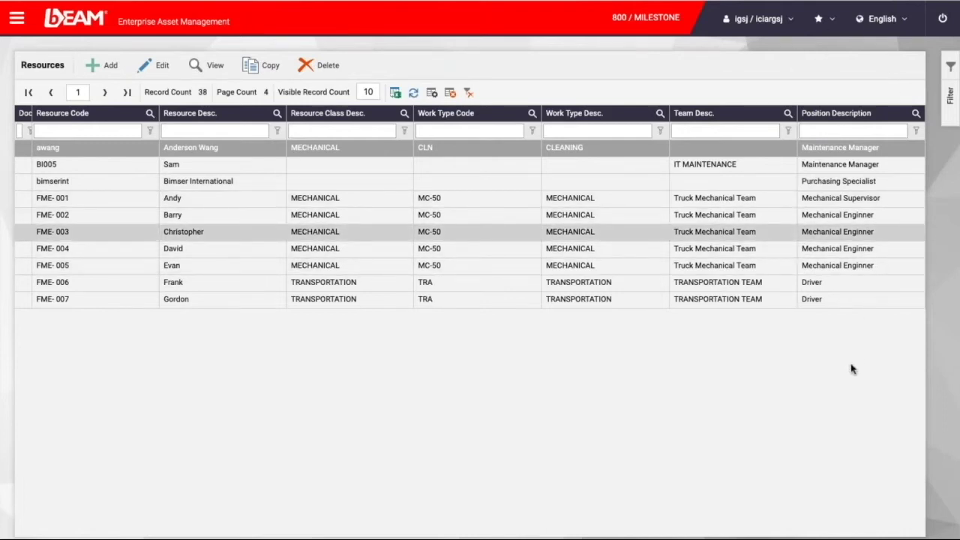
click(104, 93)
click(50, 93)
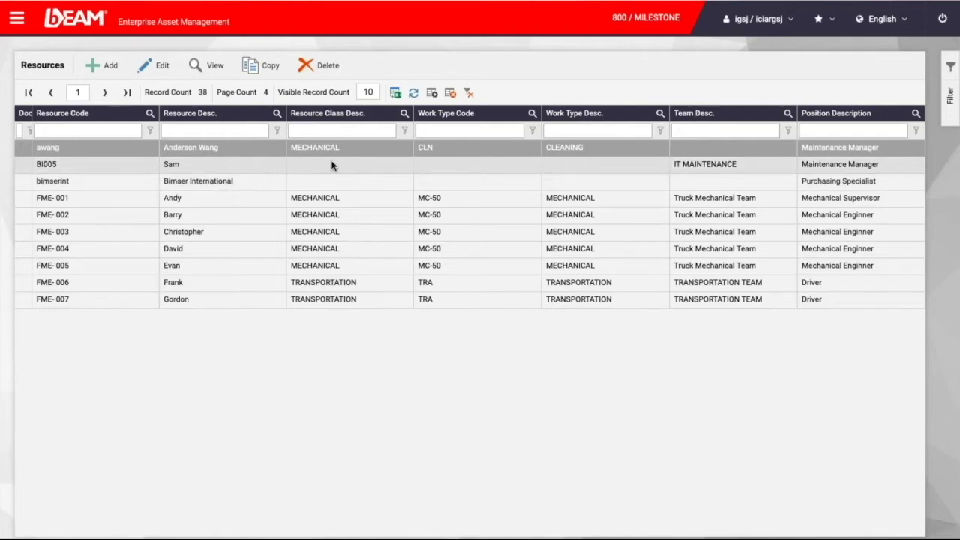
Start a fast work request for asset FM-T001 with work type MC-50, failure code 100 and definition "Mechanical problem".
click(17, 18)
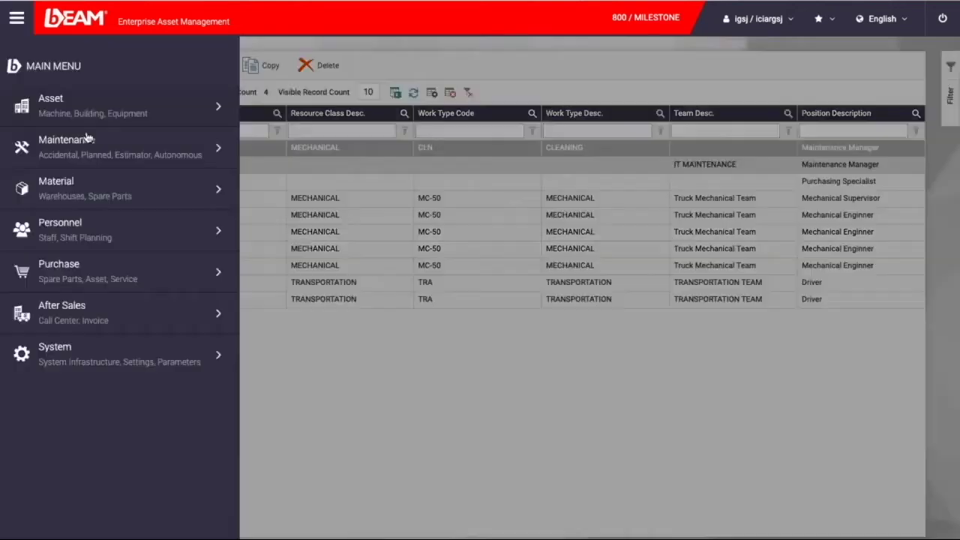
click(162, 147)
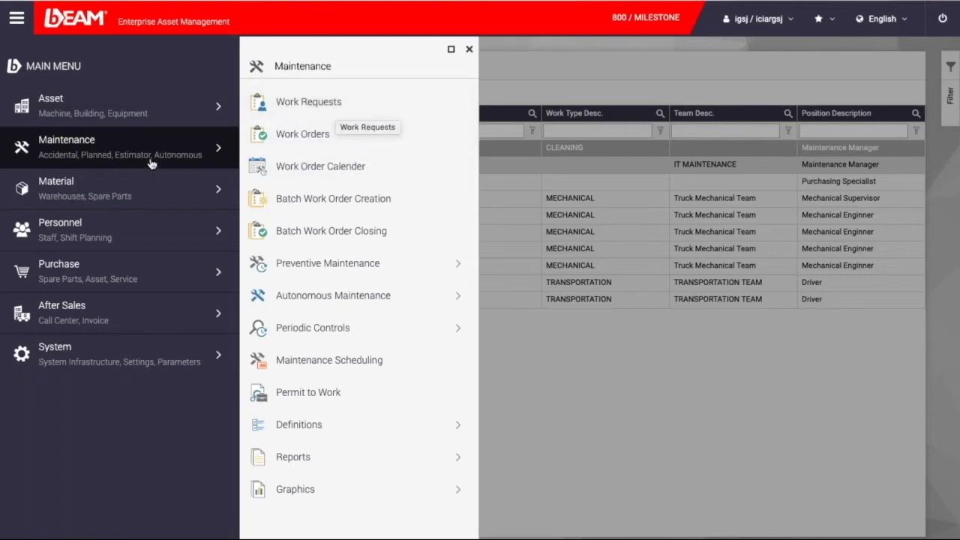
click(324, 107)
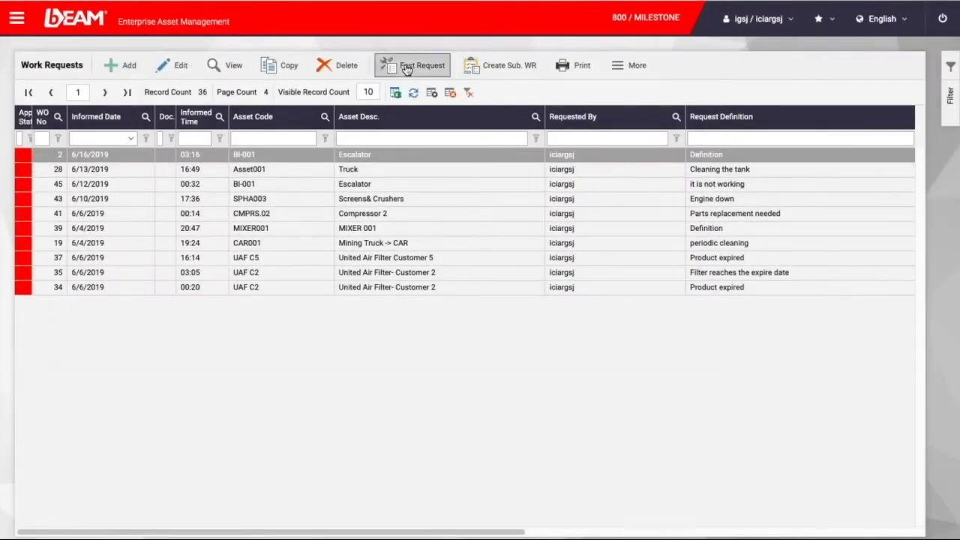
click(406, 69)
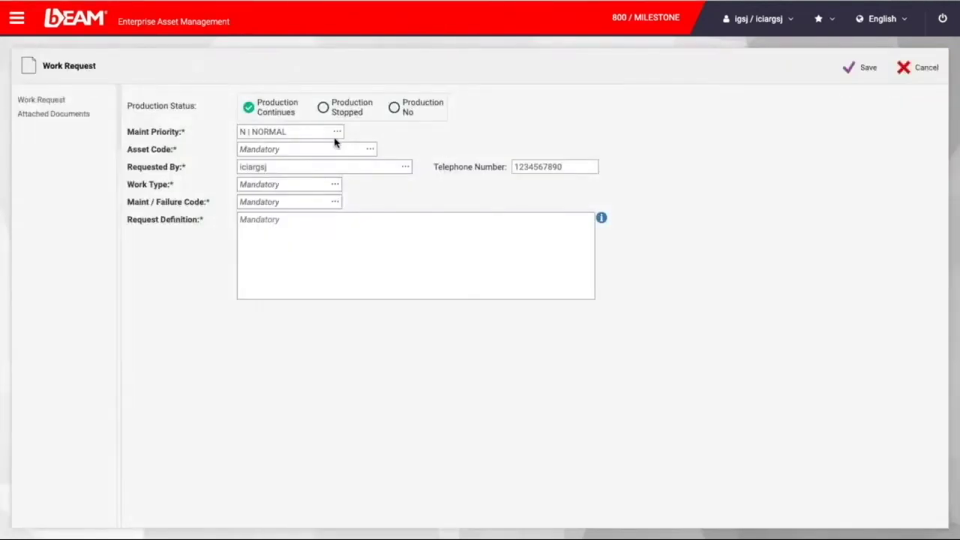
click(369, 150)
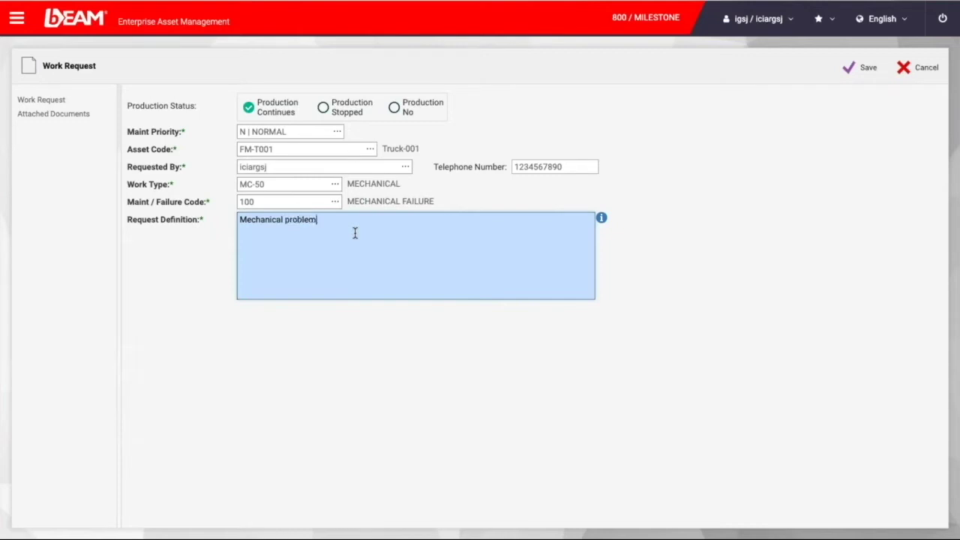
Attach Wheel hub.jpg from the default/1000 folder to the work request and save the request.
click(85, 114)
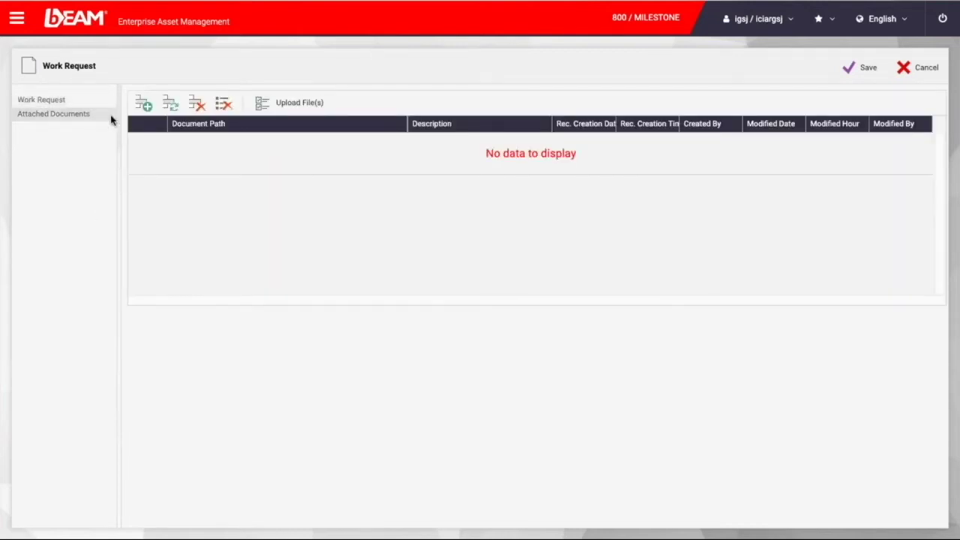
click(146, 112)
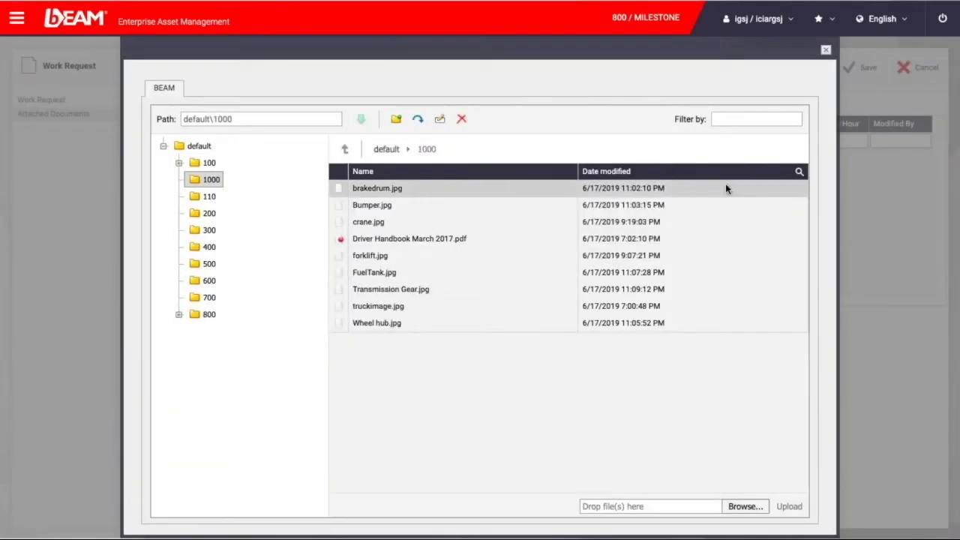
double_click(402, 323)
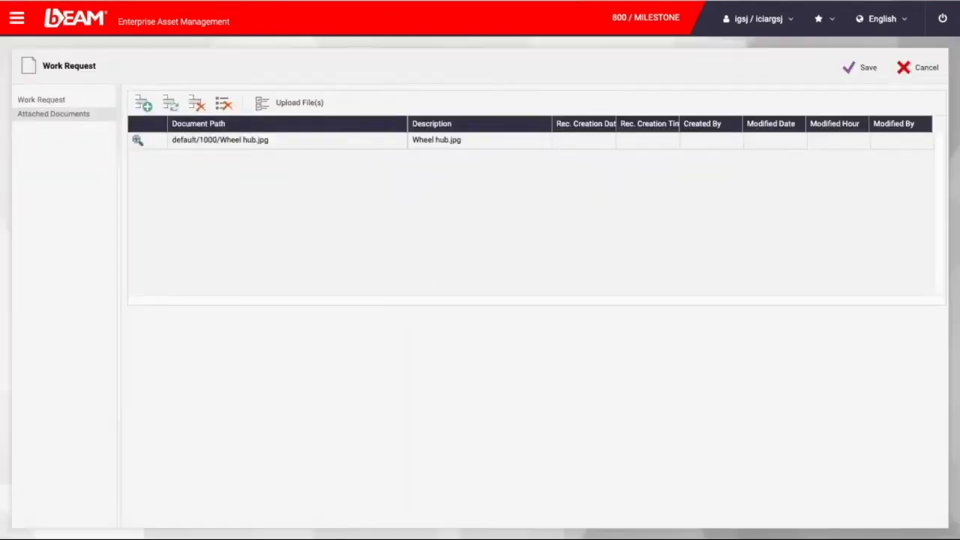
click(864, 74)
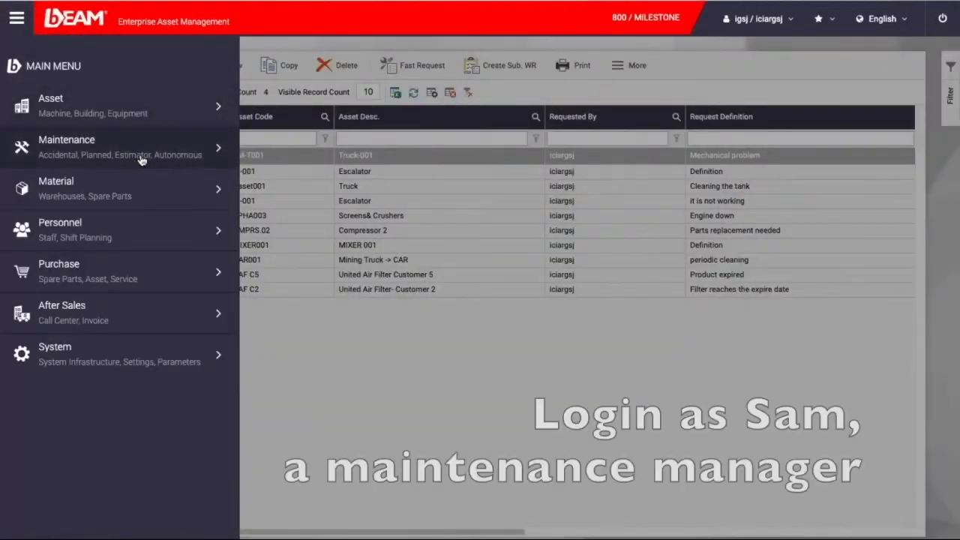
Open the Truck-001 "Mechanical problem" work order from the maintenance work orders, checking its attached document.
click(67, 147)
click(370, 143)
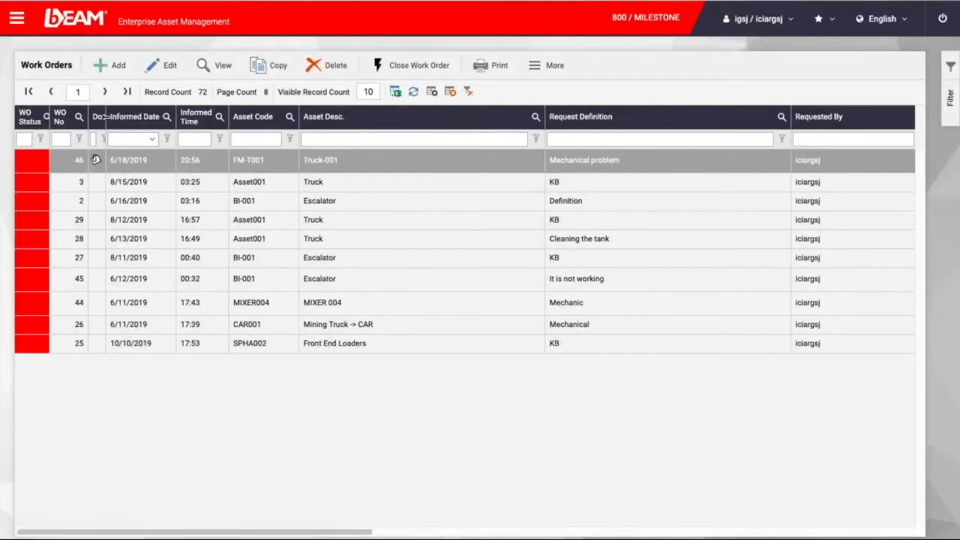
click(96, 159)
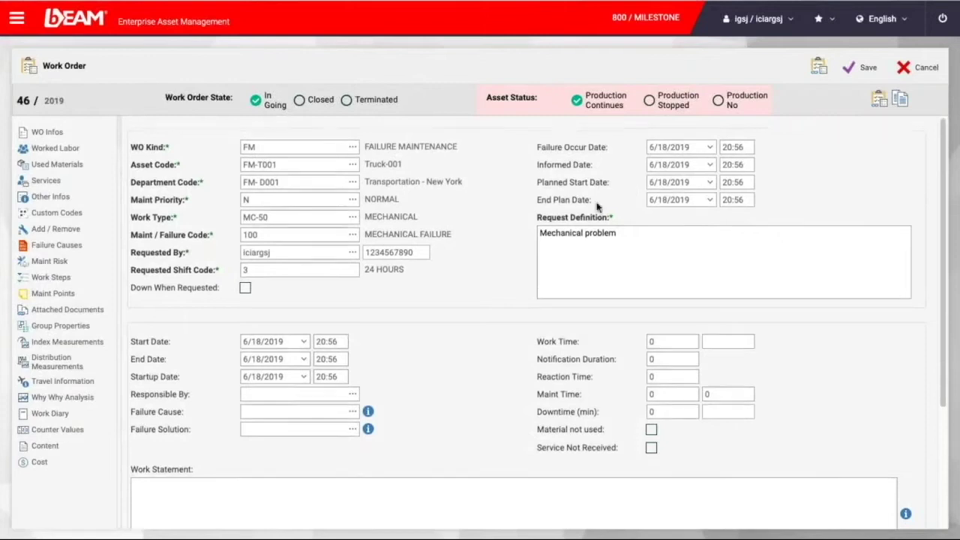
Set the work order's failure occur date to 6/11/2019, planned start date to 6/19/2019 and end plan date to 6/20/2019.
click(710, 148)
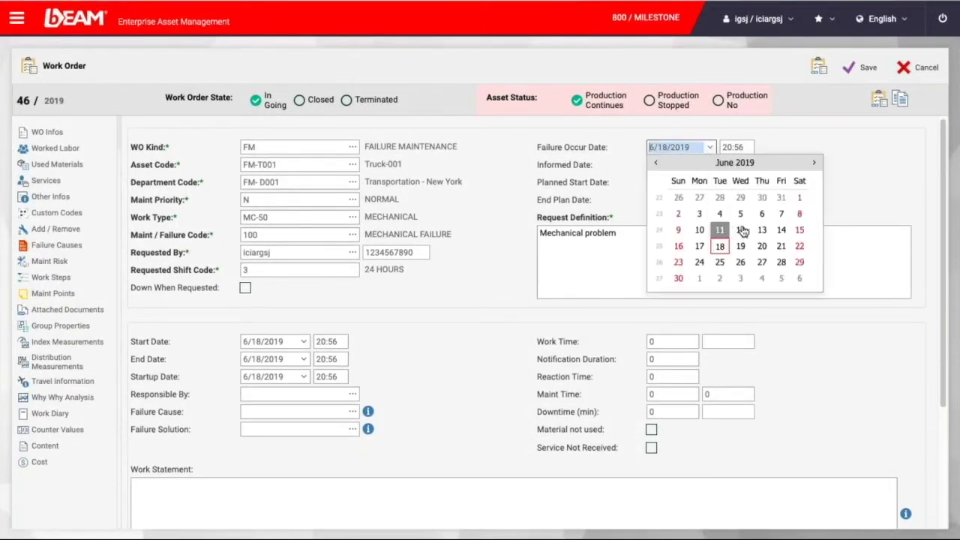
click(720, 231)
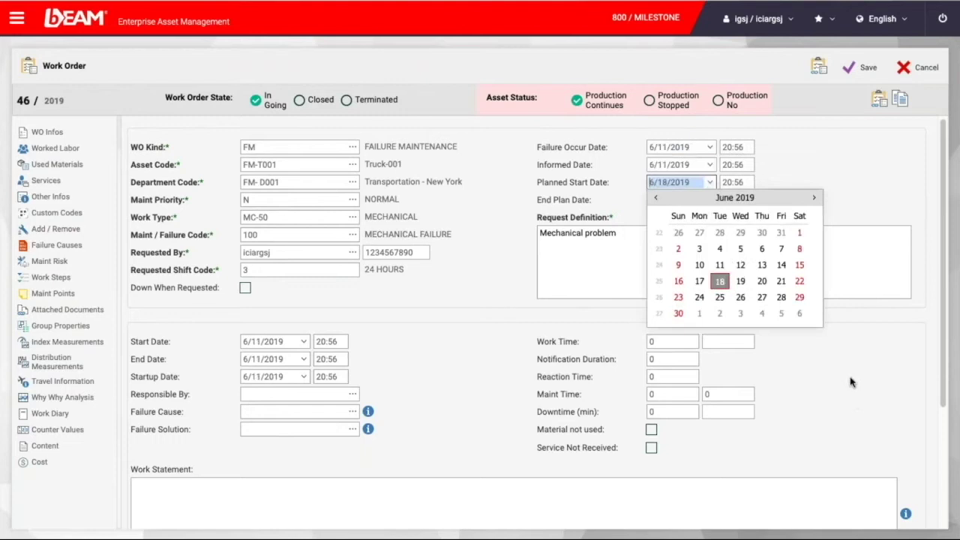
click(739, 282)
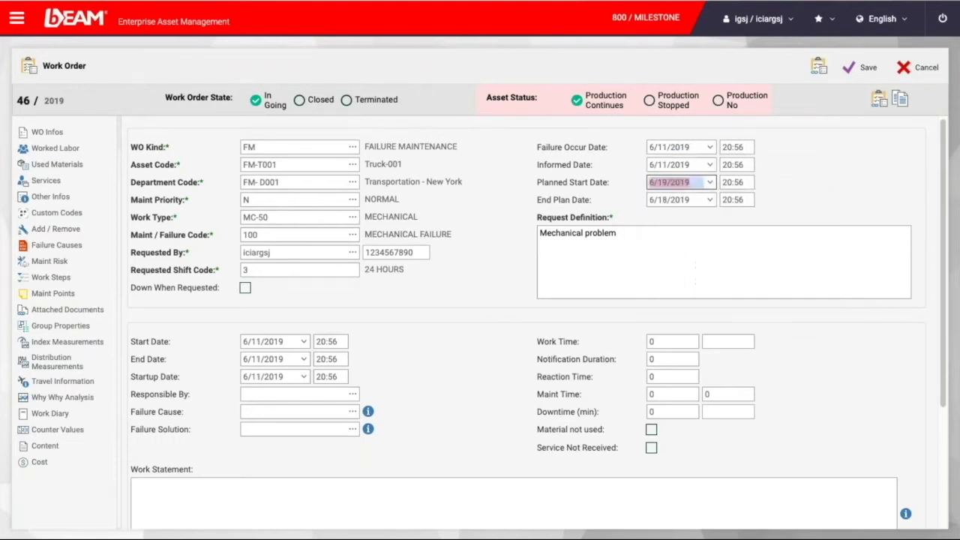
click(710, 200)
click(761, 297)
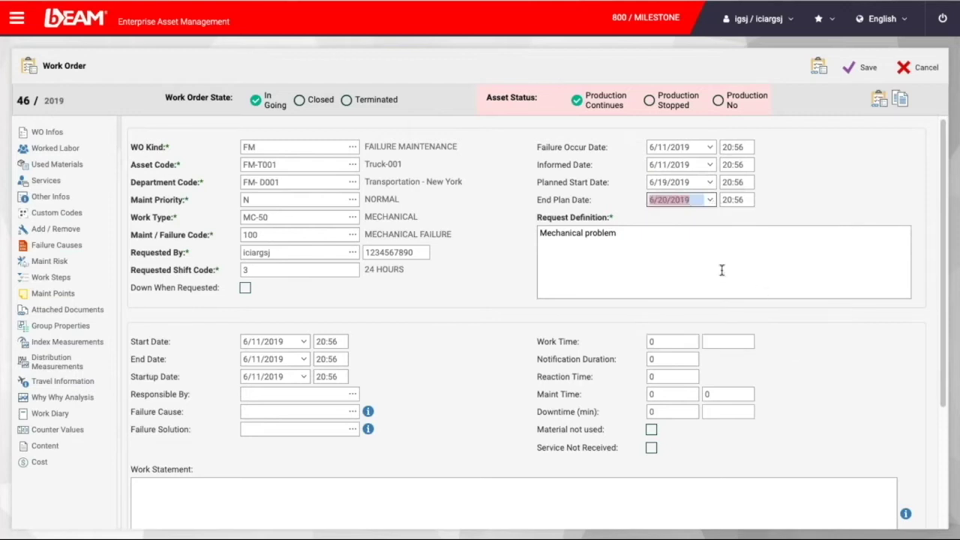
Assign FME-003 as the work order's responsible resource and add 2 pieces of Transmission Gear (FMM-005) from WAREHOUSE 001 to its used materials.
click(438, 319)
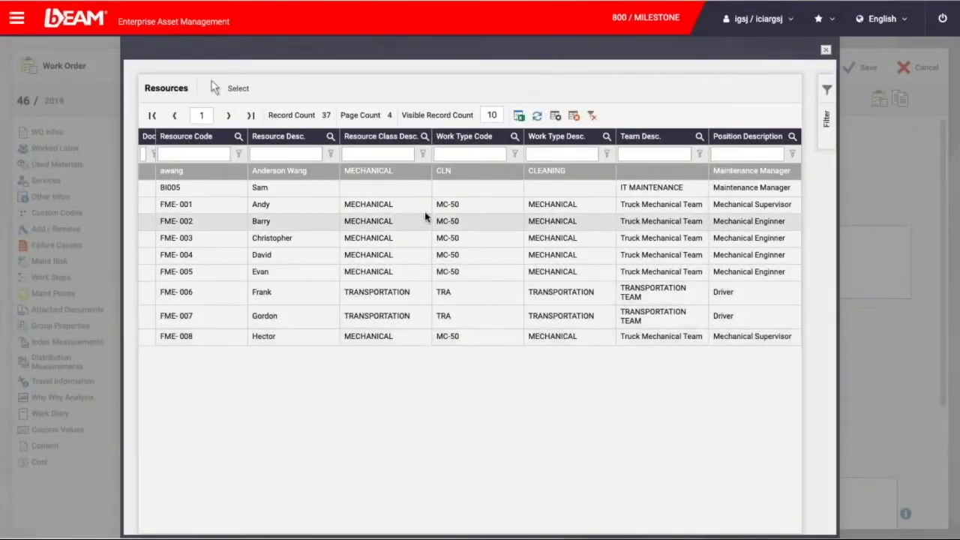
click(295, 241)
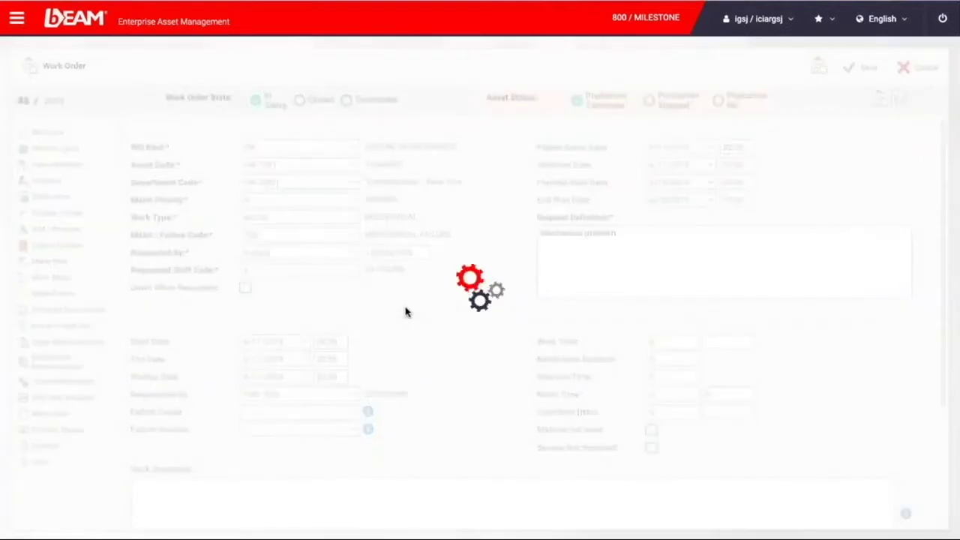
click(81, 165)
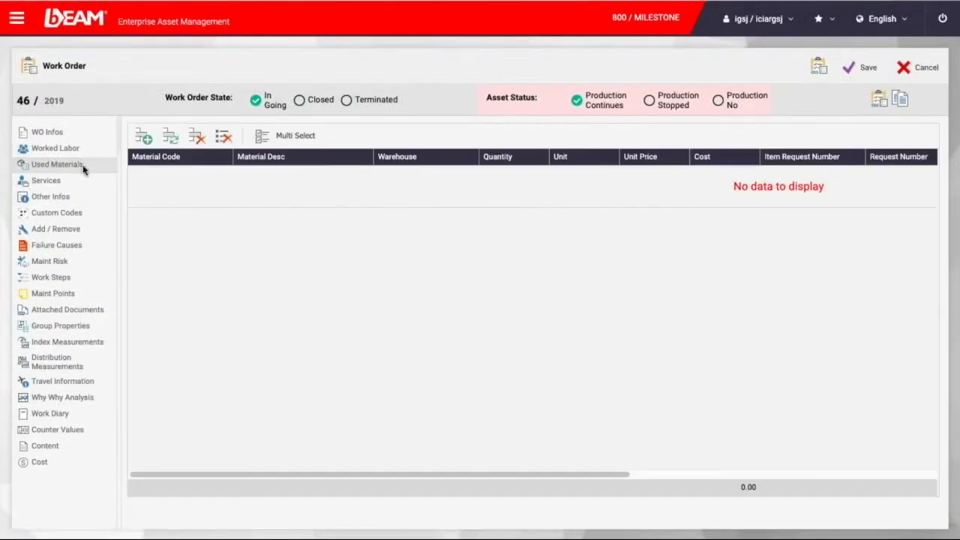
click(144, 139)
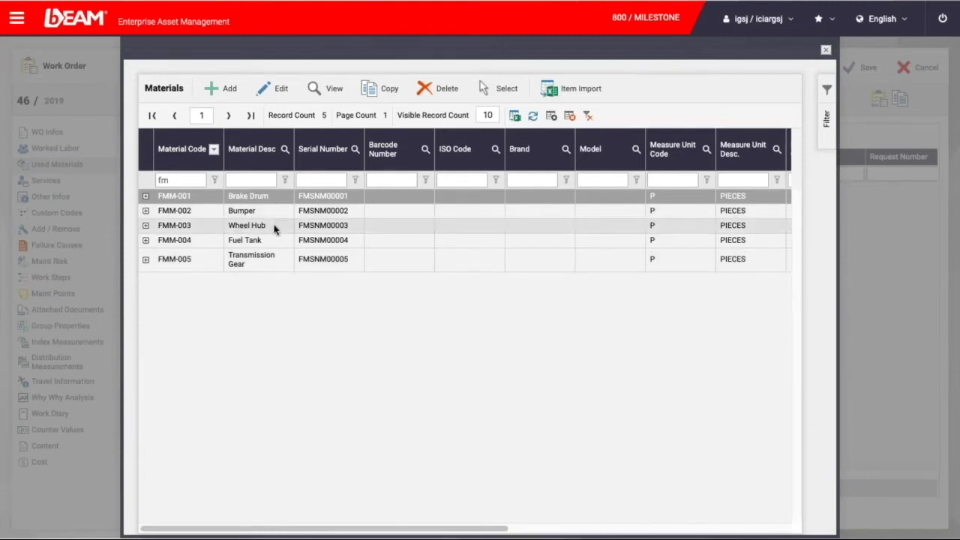
double_click(275, 263)
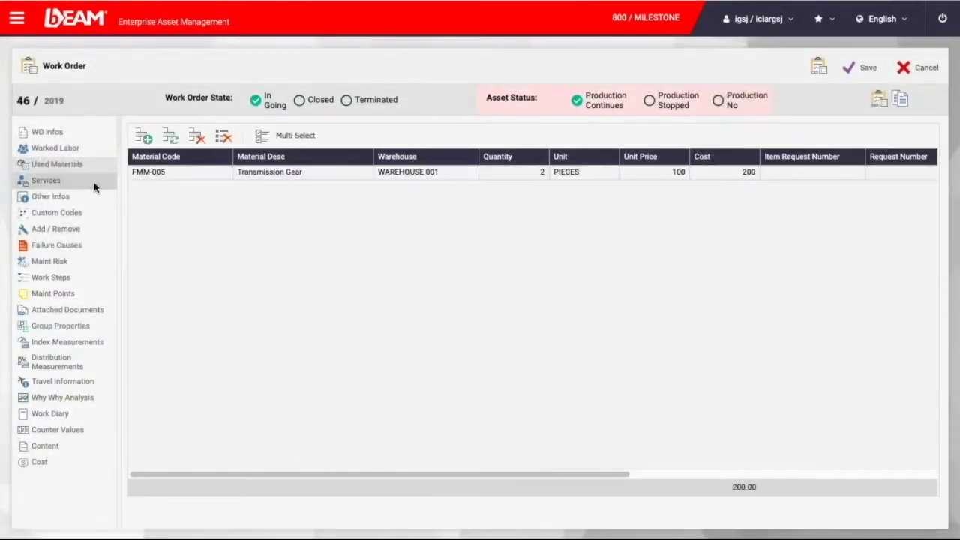
Add a Contractor service to the work order with quantity 2 and payment method Company Payment.
click(95, 186)
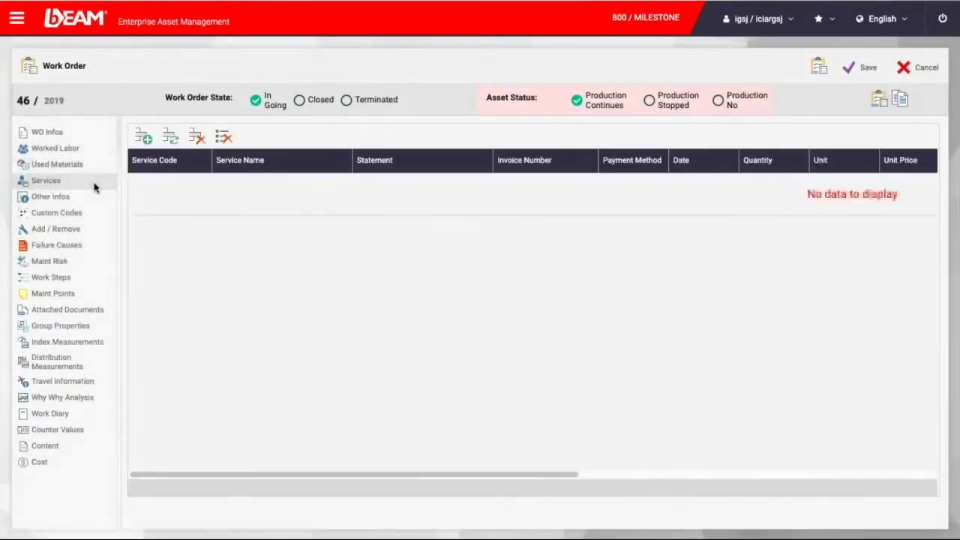
double_click(193, 235)
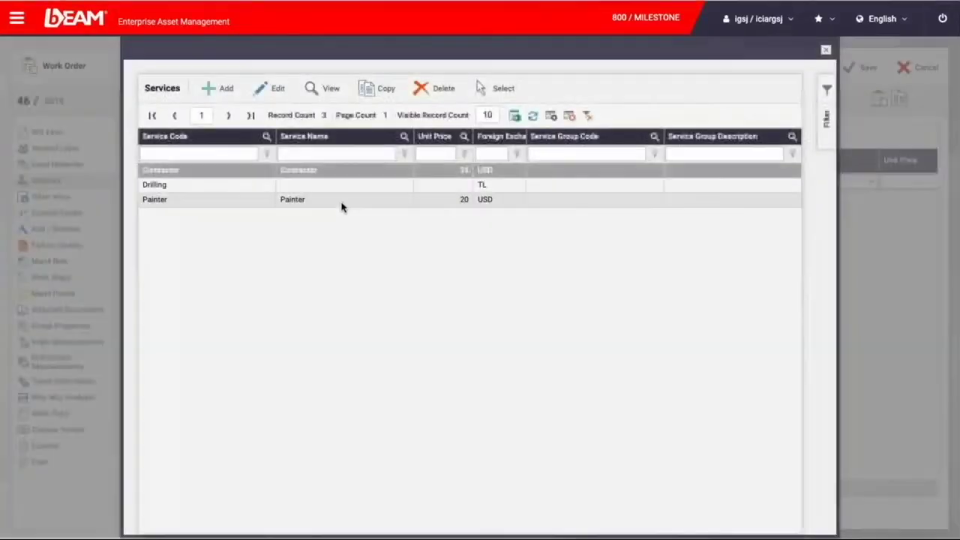
double_click(325, 177)
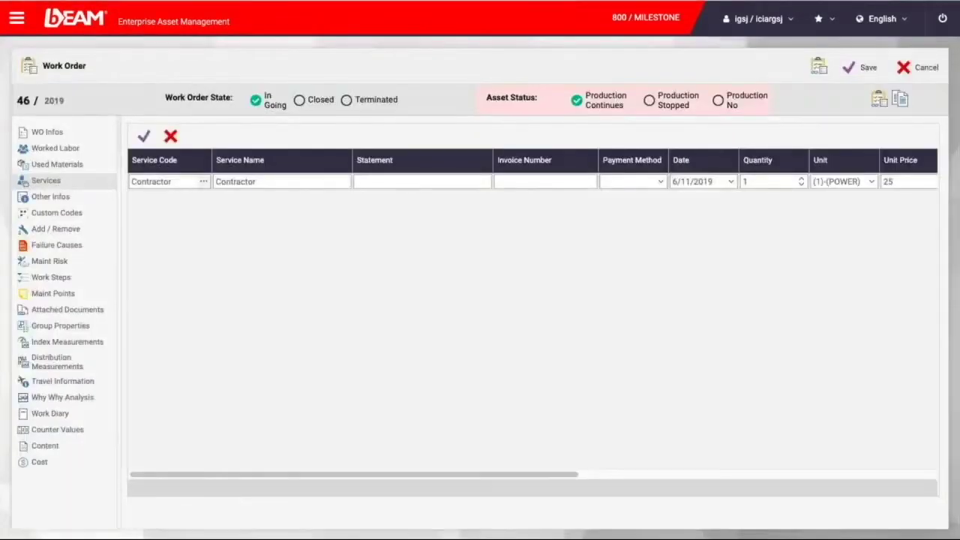
click(98, 184)
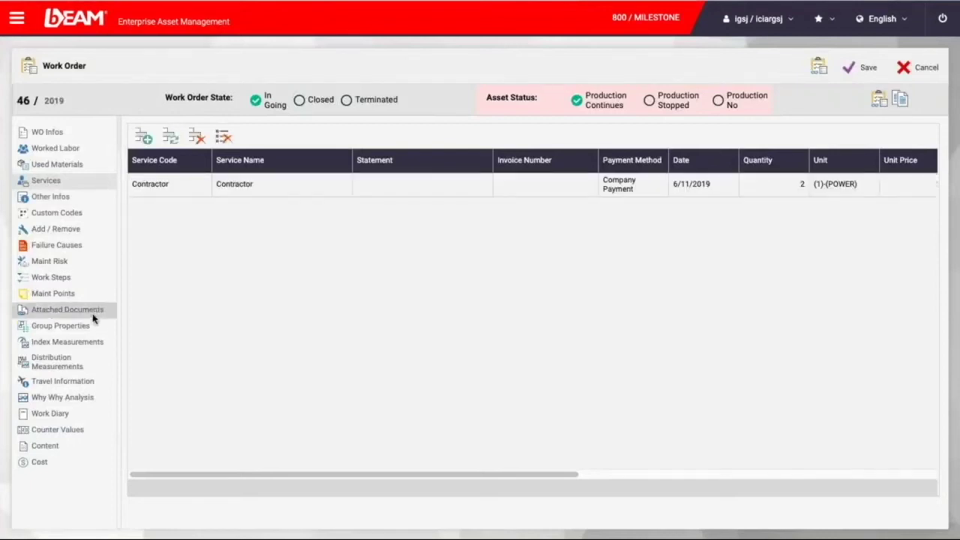
Attach Driver Handbook March 2017.pdf from the default/1000 folder to the work order and save the order.
click(101, 308)
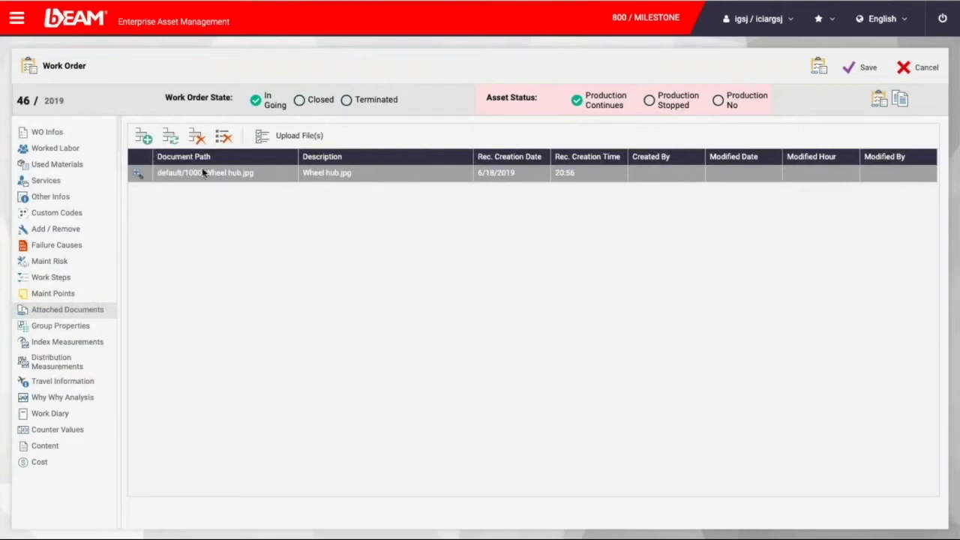
click(145, 140)
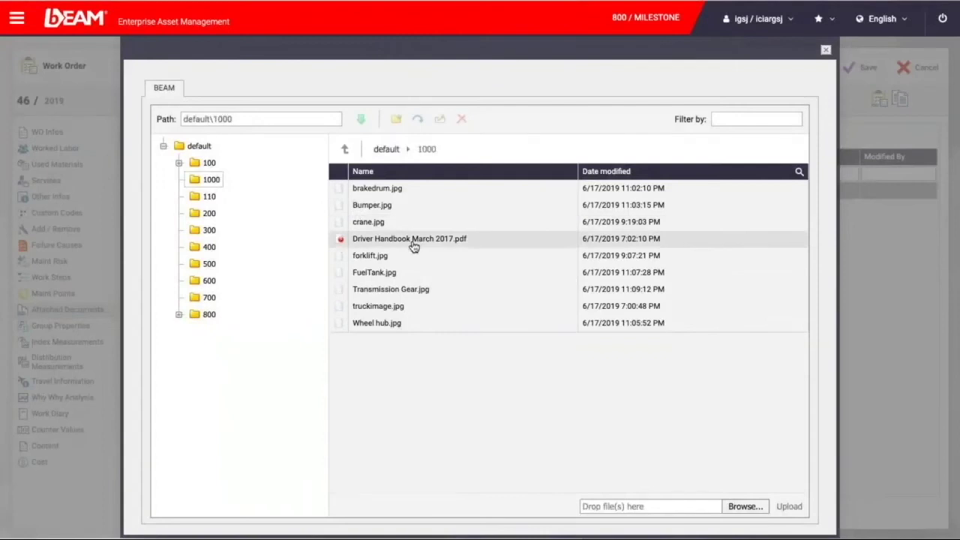
click(414, 246)
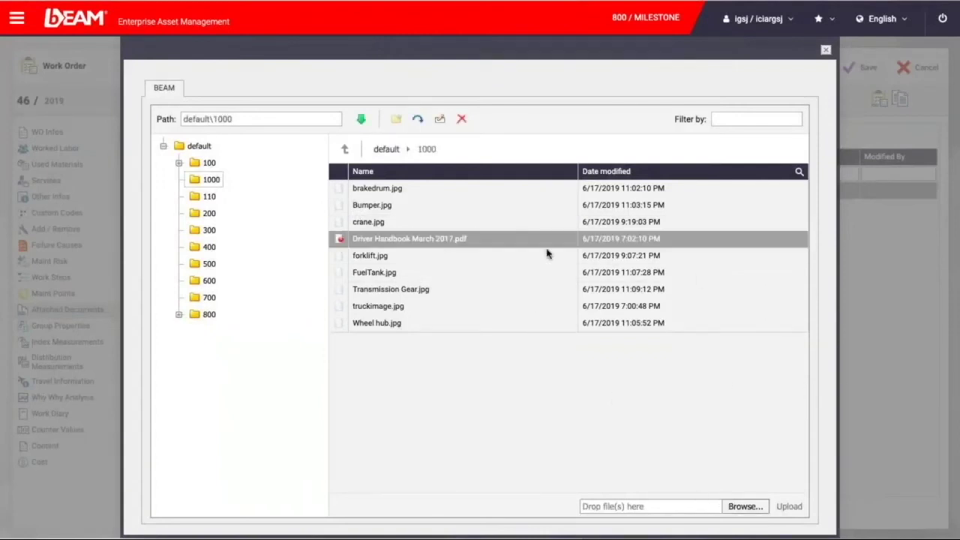
double_click(475, 246)
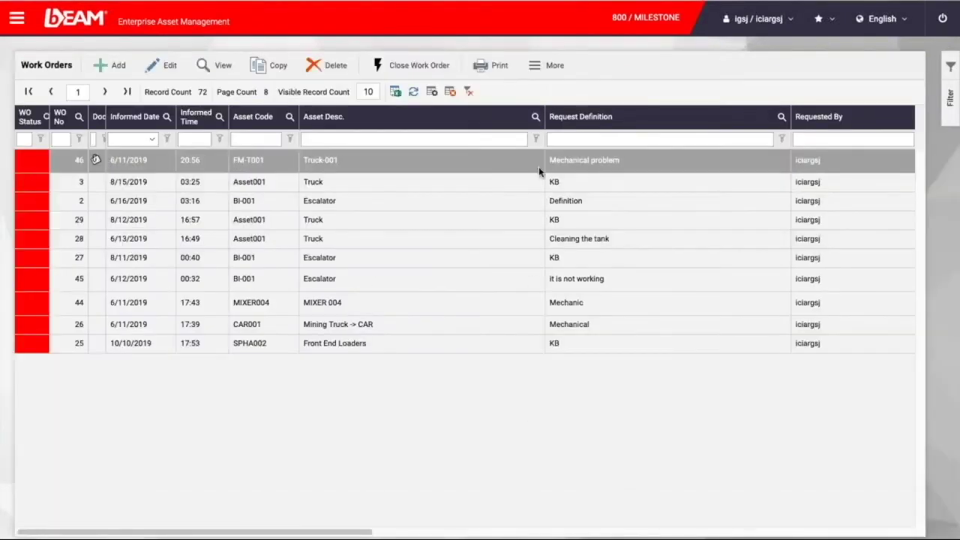
Check the Truck-001 mechanical failure entry in the work order calendar and return to the work orders list.
click(16, 18)
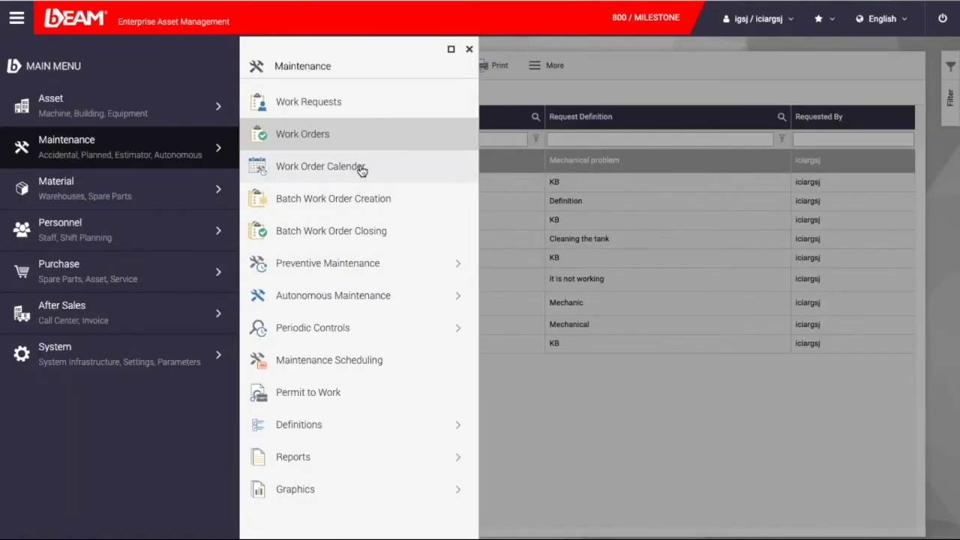
click(358, 165)
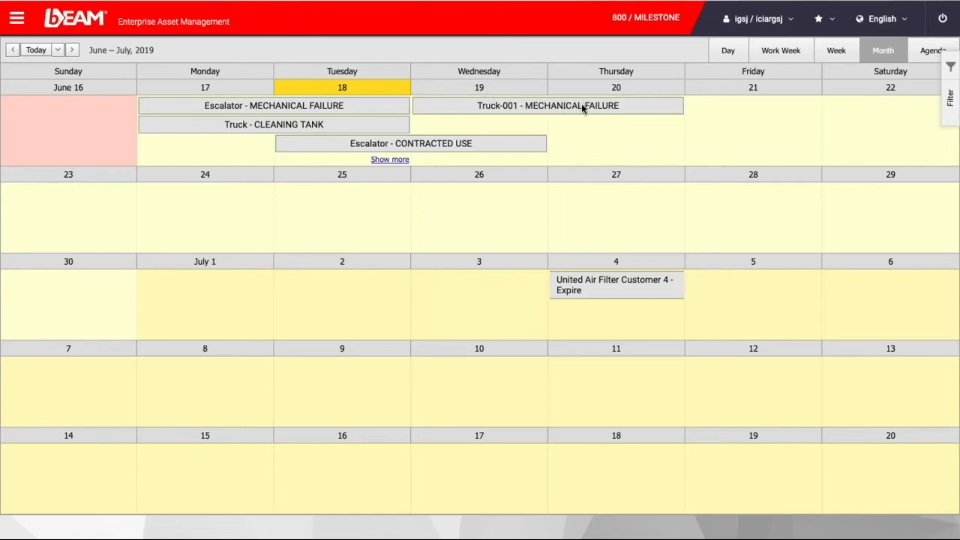
double_click(581, 103)
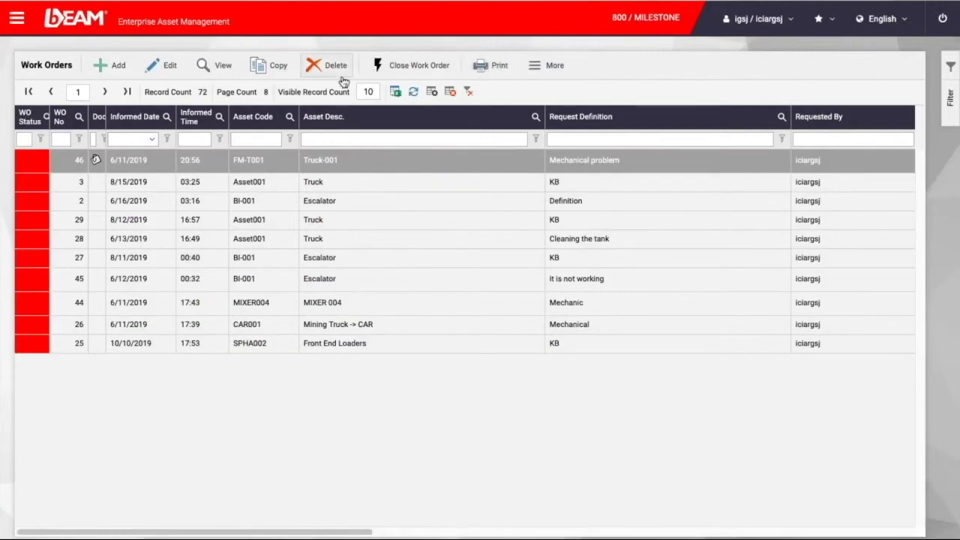
click(653, 20)
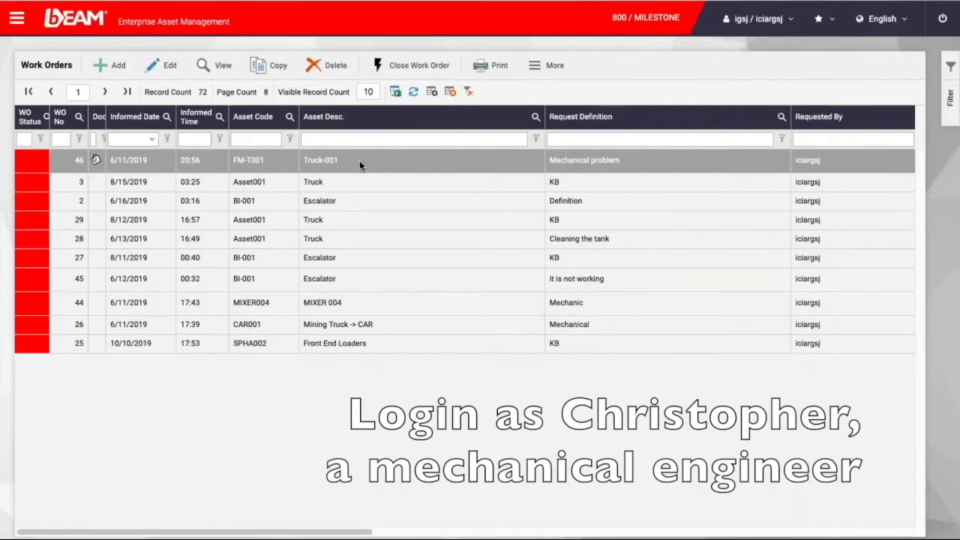
Set the Truck-001 work order's start to 6/18/2019 12:00, end to 6/18/2019 18:00 and startup time to 20:00, checking its cost.
double_click(359, 161)
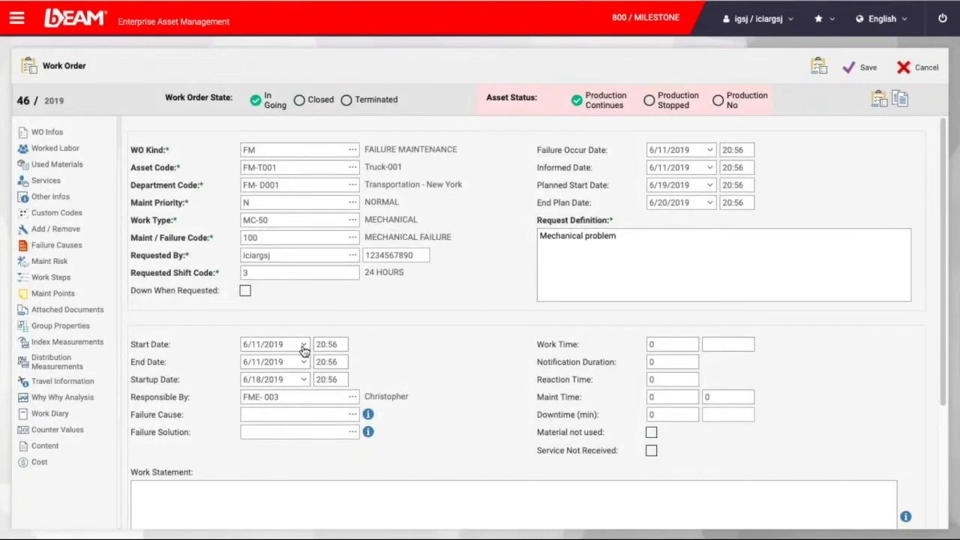
click(304, 346)
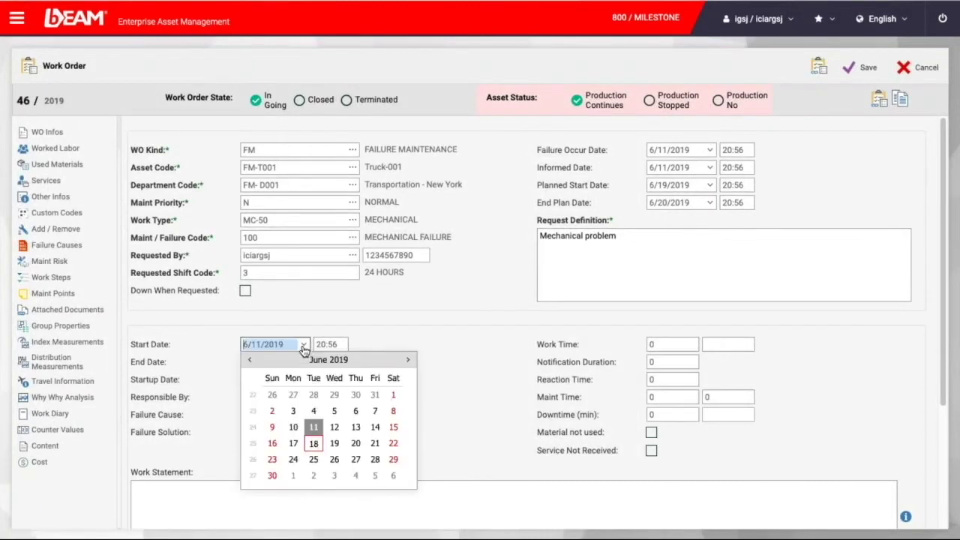
click(313, 443)
key(Tab)
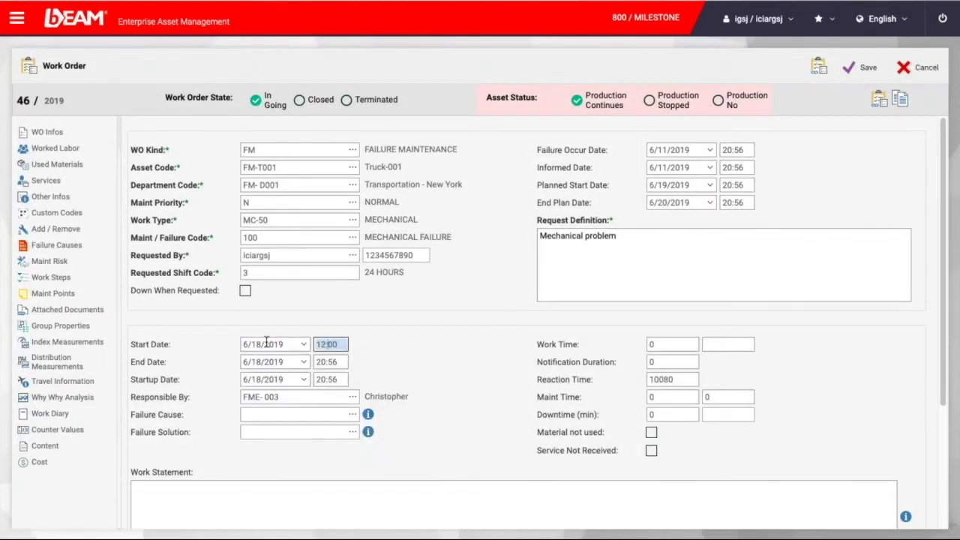
click(328, 362)
text(10:00)
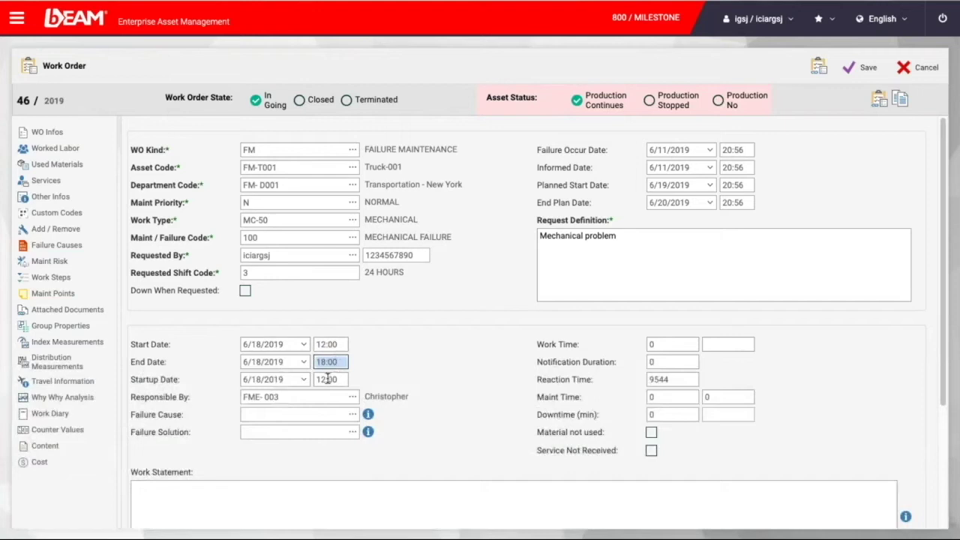
click(319, 379)
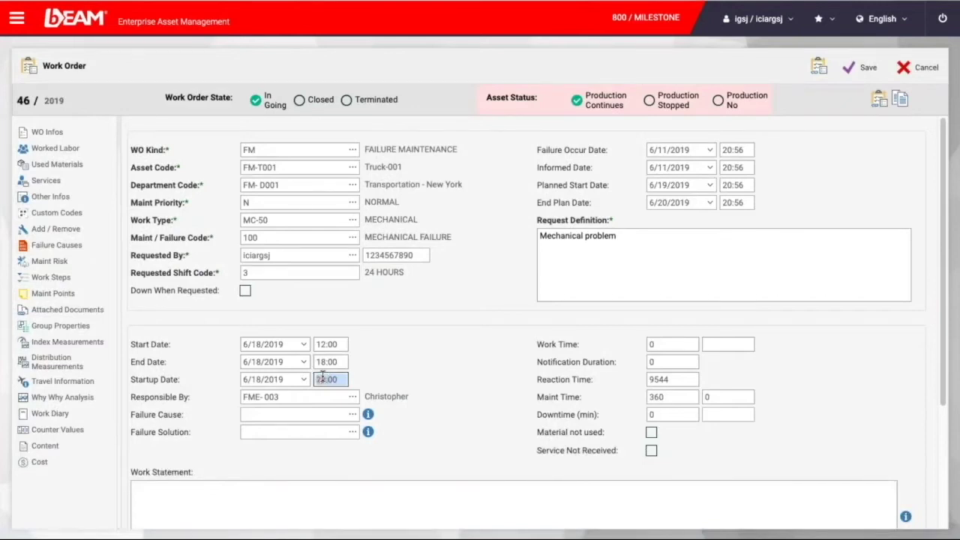
click(393, 349)
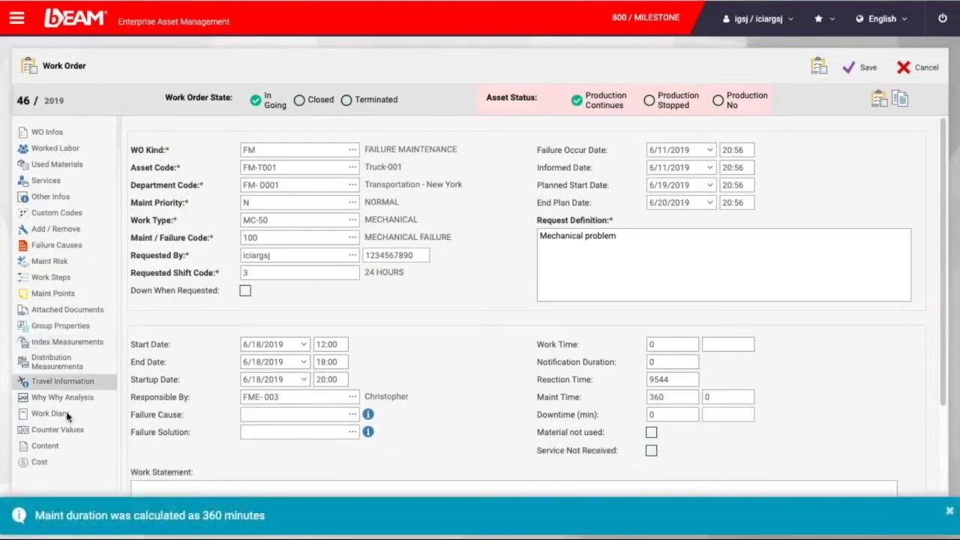
click(57, 460)
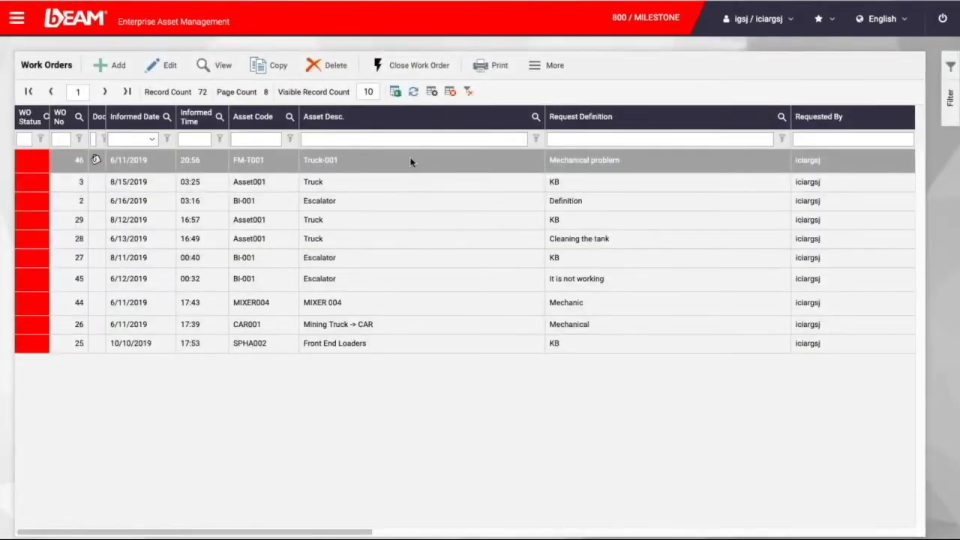
Close the Truck-001 work order with failure cause 1003, failure solution 2, work statement "Done" and responsible operator FME-003, and save it.
click(411, 73)
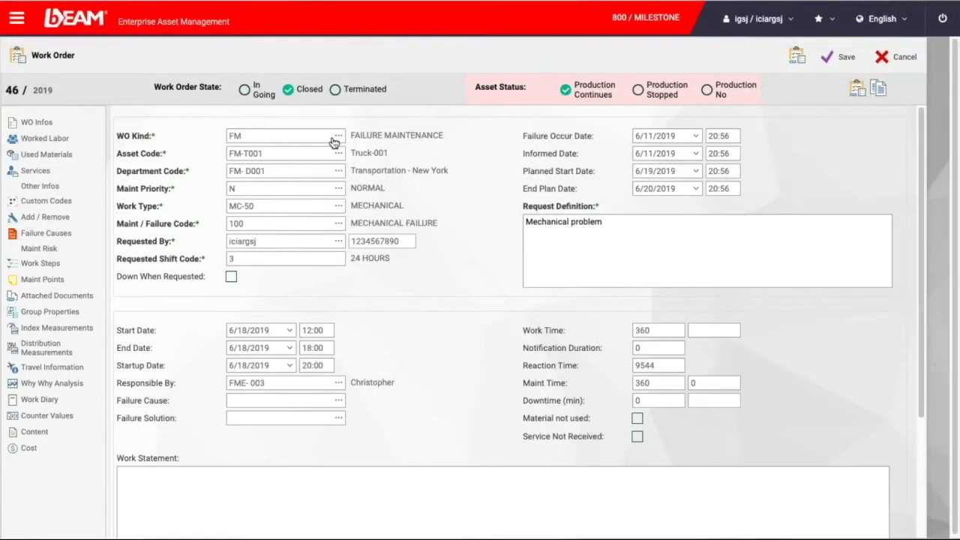
scroll(430, 237, down, 2)
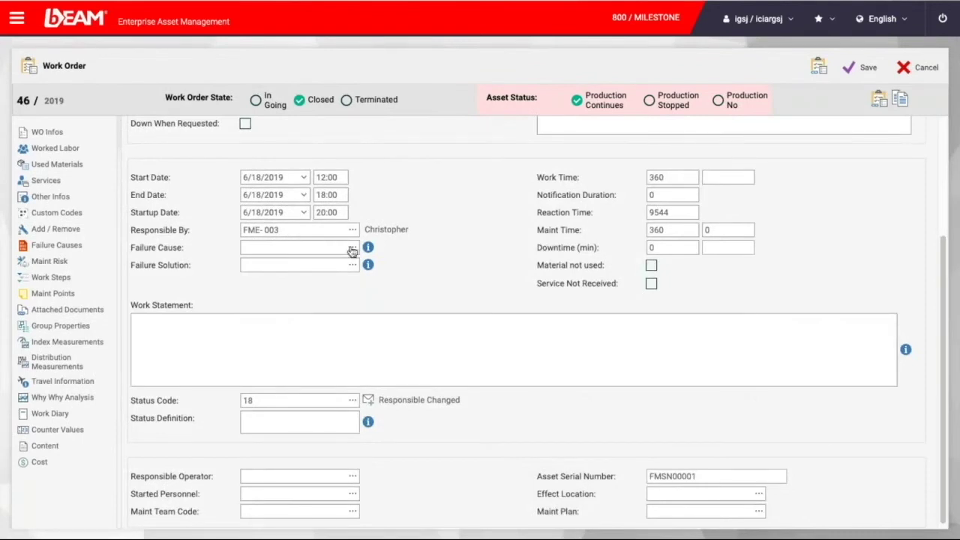
click(352, 251)
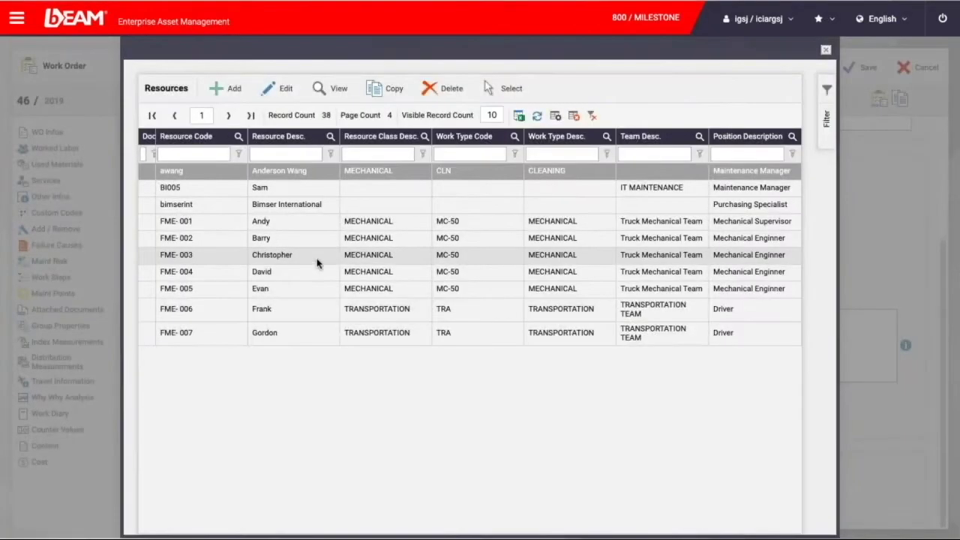
click(317, 259)
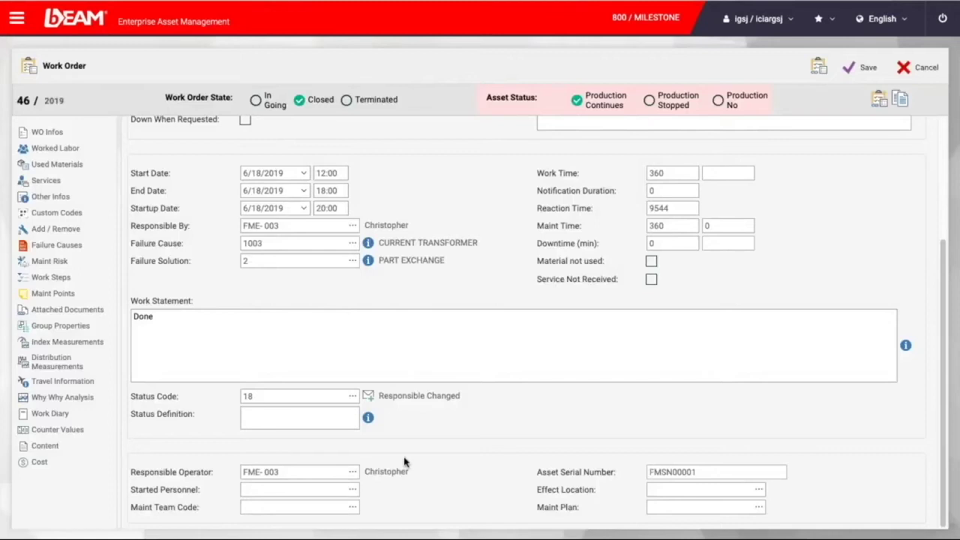
click(861, 75)
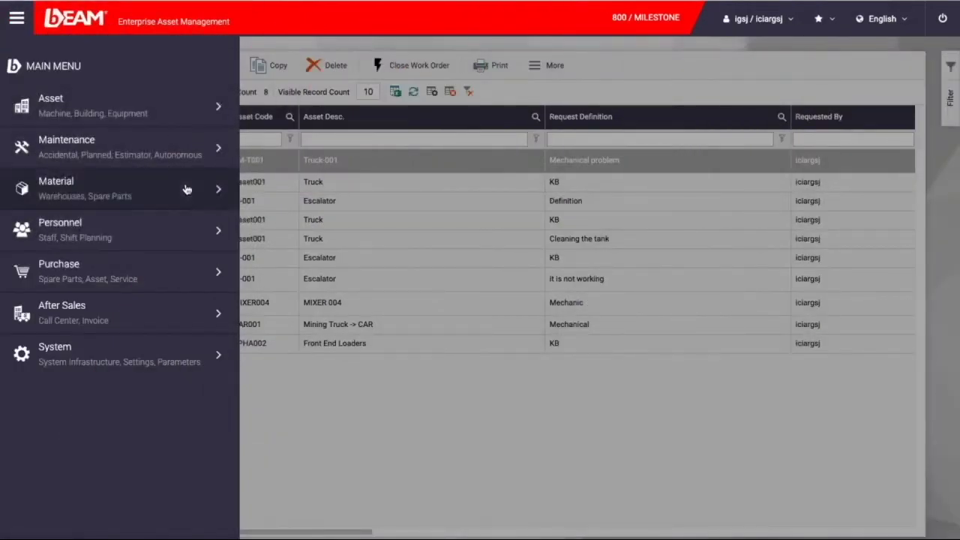
Start a new preventive maintenance definition for asset FMFL-002 (Forklift-002).
click(188, 156)
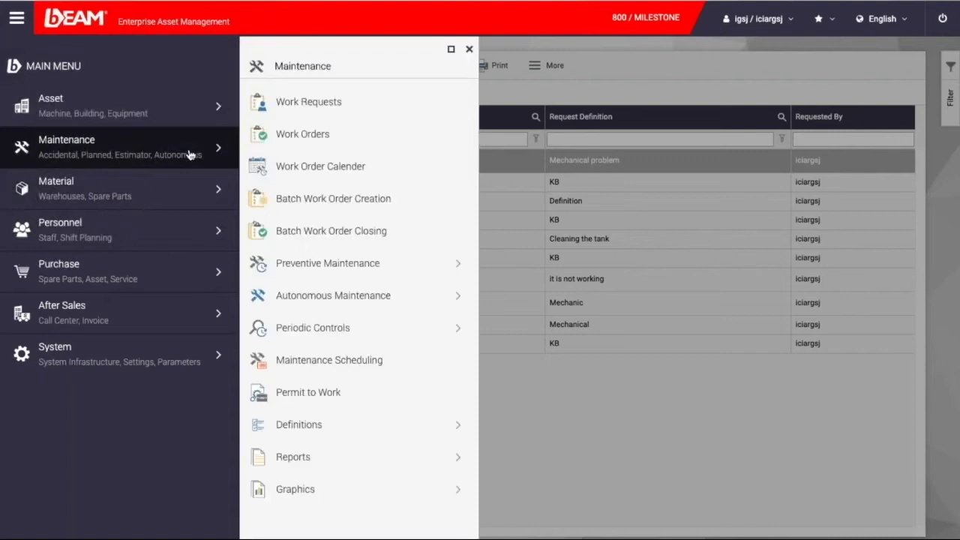
click(355, 269)
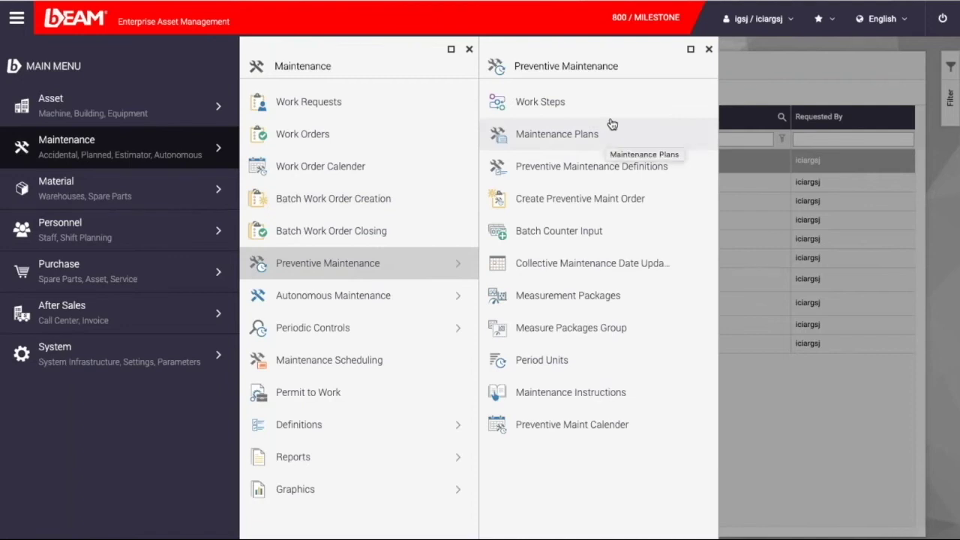
click(630, 168)
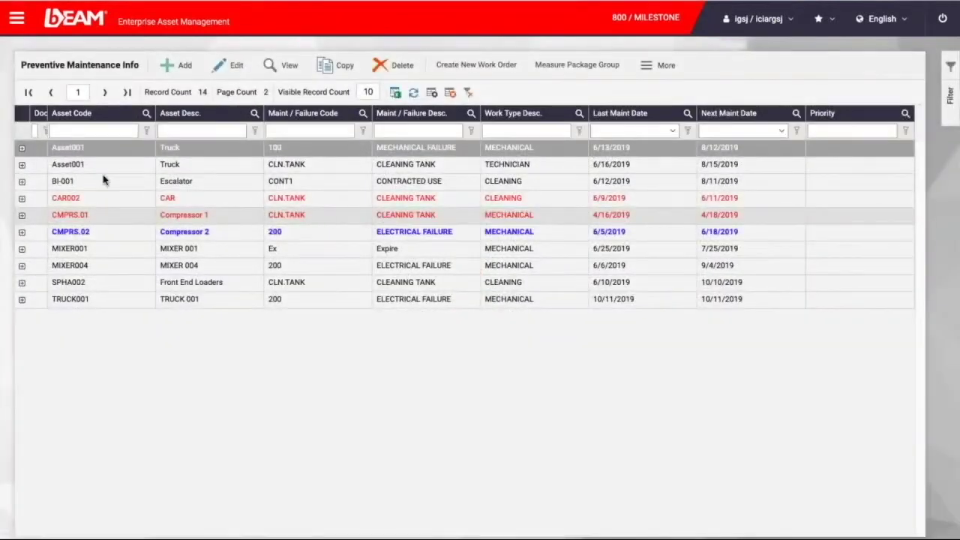
click(167, 66)
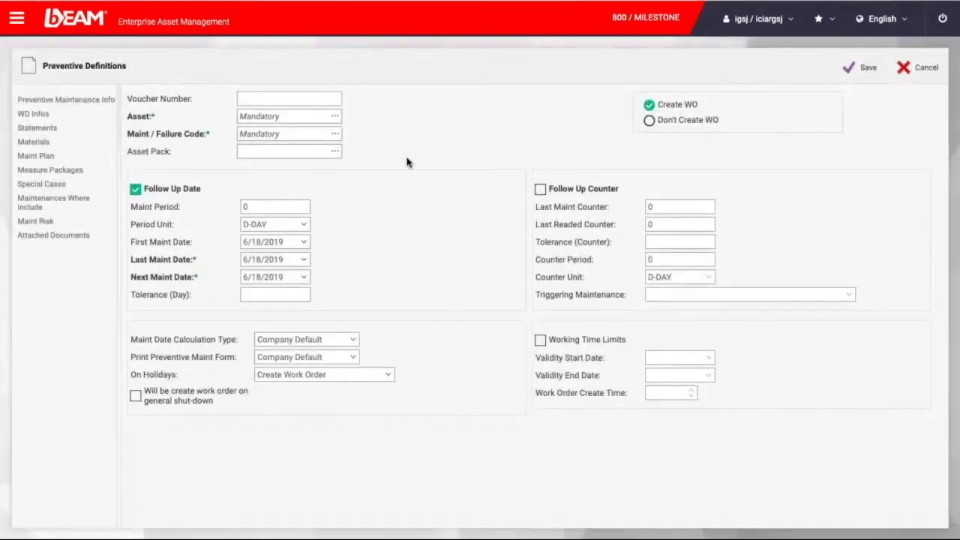
click(334, 116)
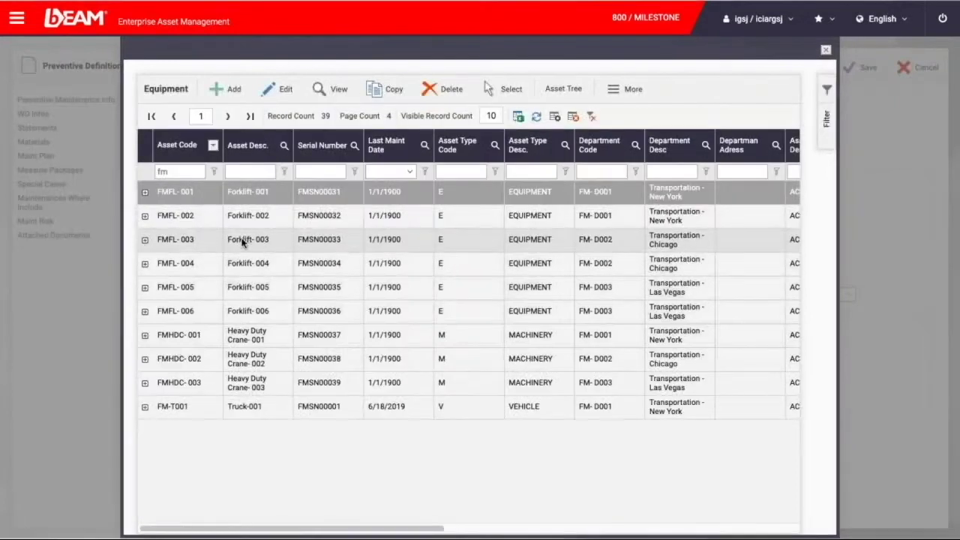
click(197, 215)
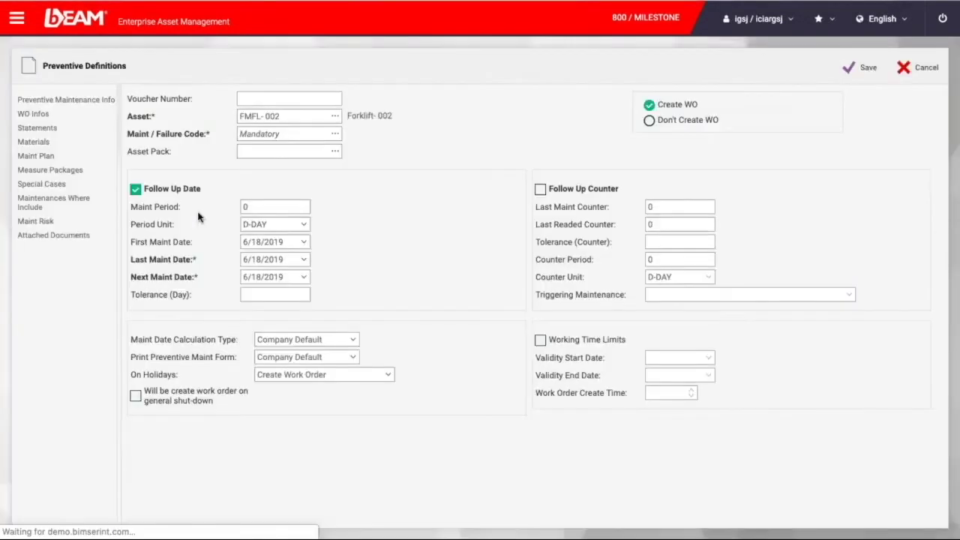
Set the preventive definition's maintenance code to CLN.TANK and its maintenance period to 60 days with date follow-up.
click(339, 189)
click(347, 199)
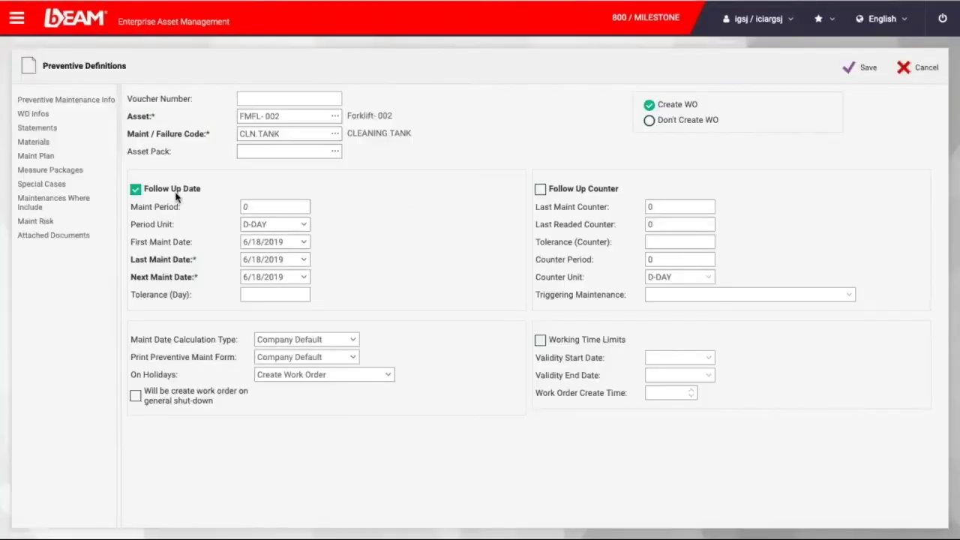
click(194, 189)
click(300, 227)
click(296, 208)
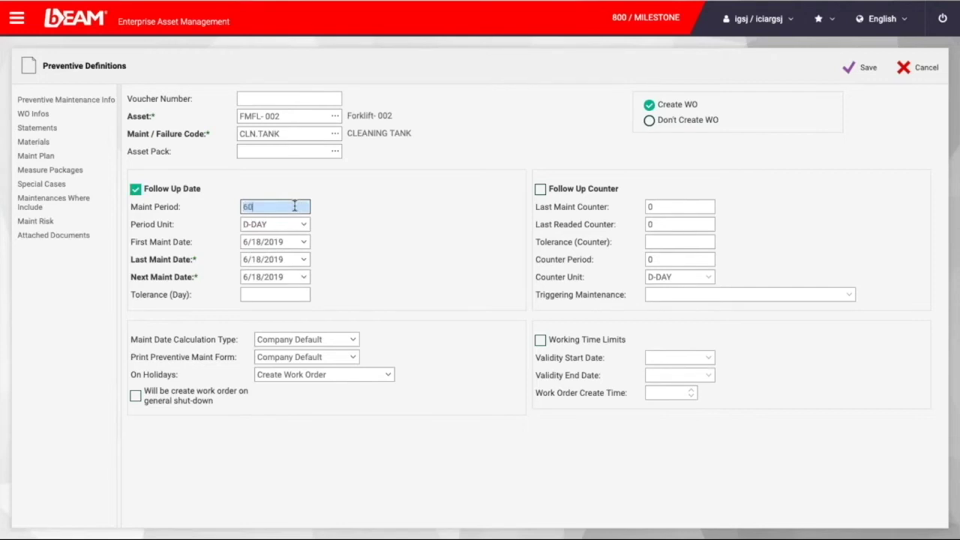
click(379, 257)
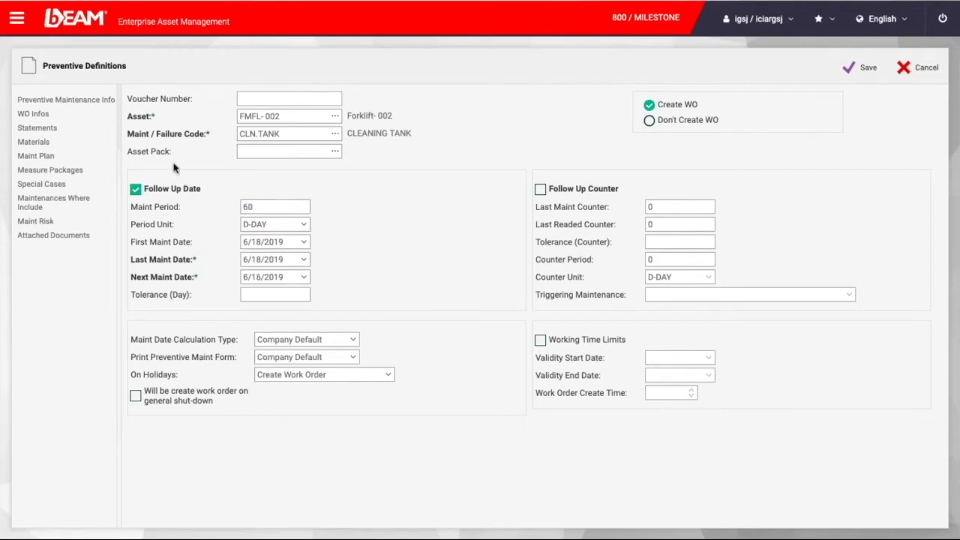
Add a material from the material list to the Forklift-002 preventive maintenance definition and save the definition.
click(75, 143)
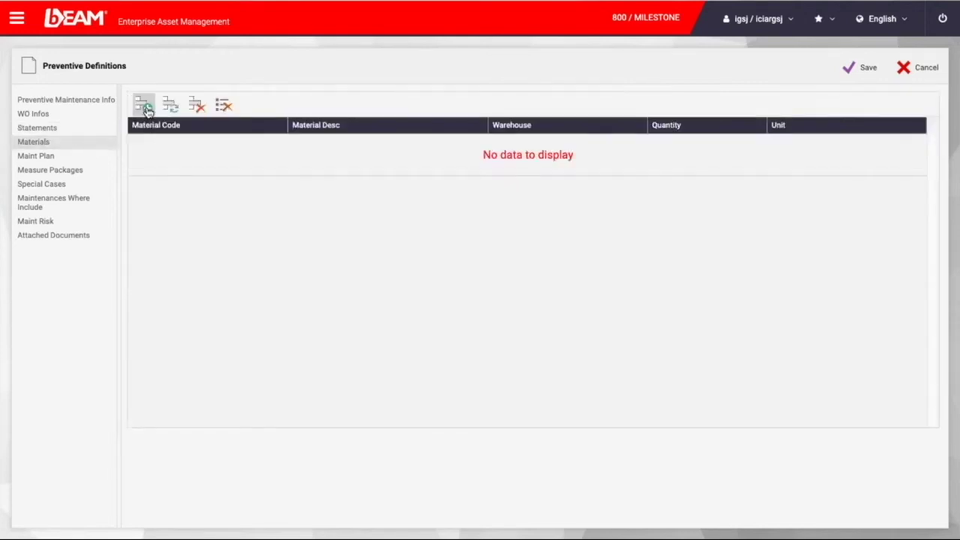
click(144, 106)
click(281, 142)
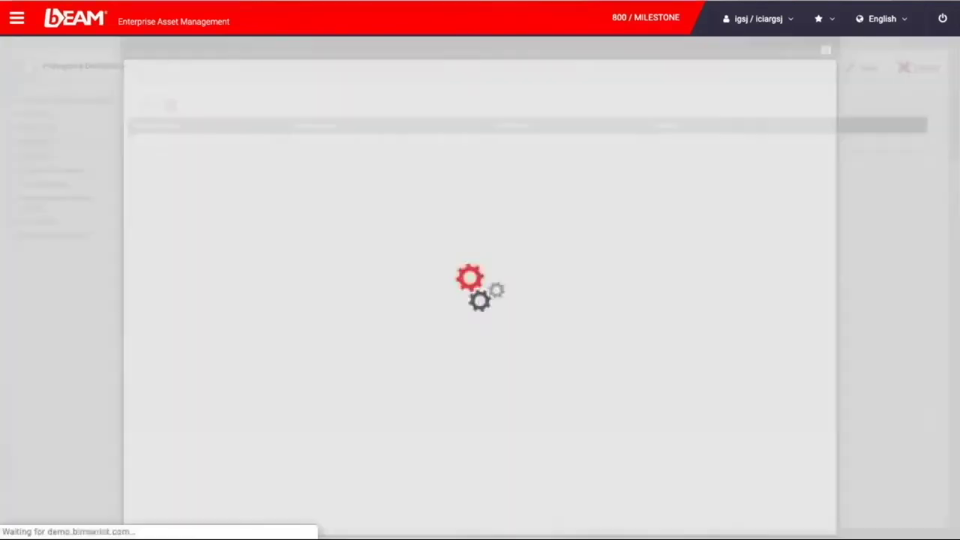
double_click(282, 197)
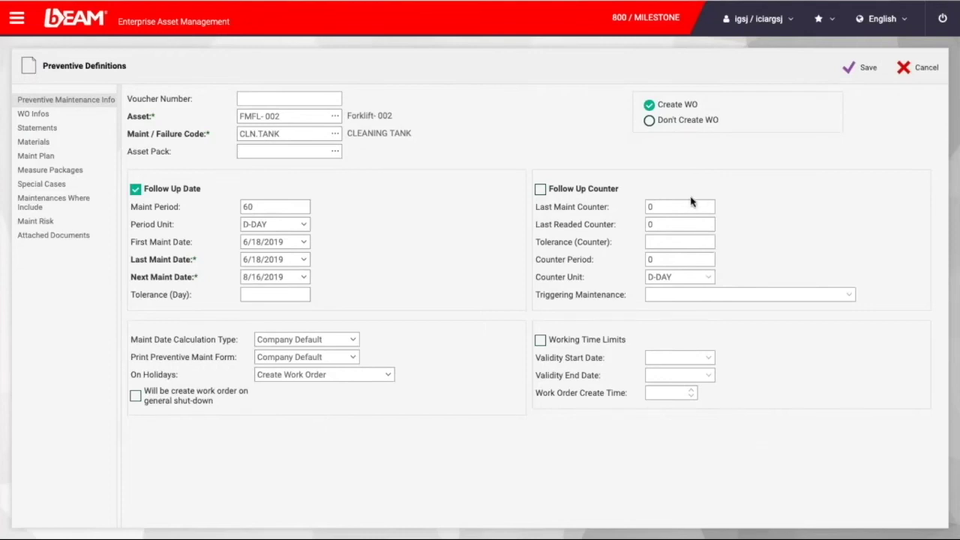
click(861, 67)
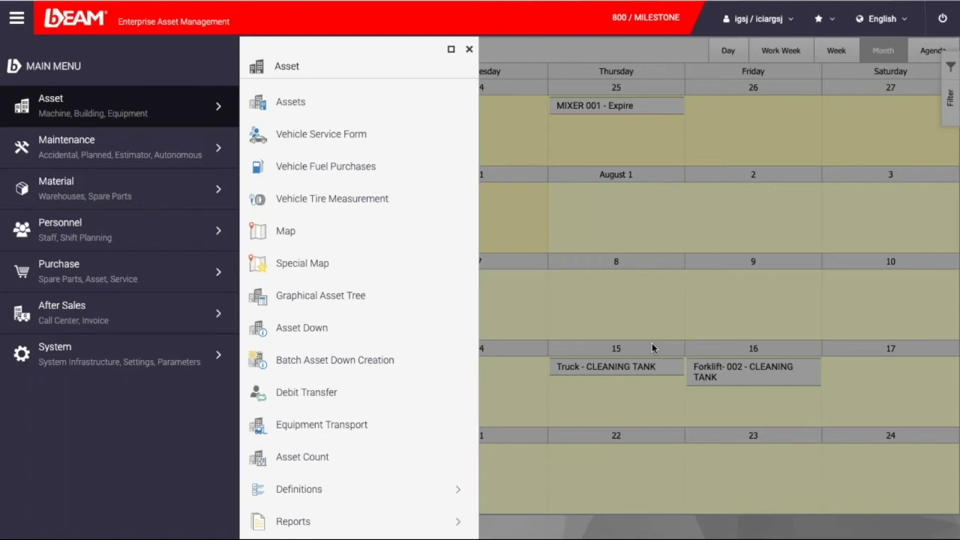
Record an equipment transport of Truck-015 (FM-T015) to department FM- D001, Transportation - New York, and check asset code 015 in the equipment list.
click(380, 428)
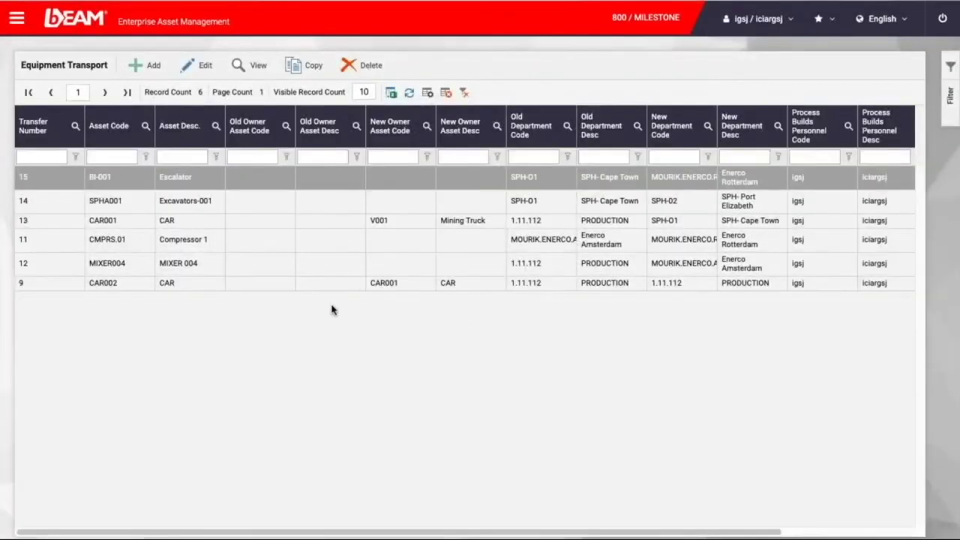
click(143, 66)
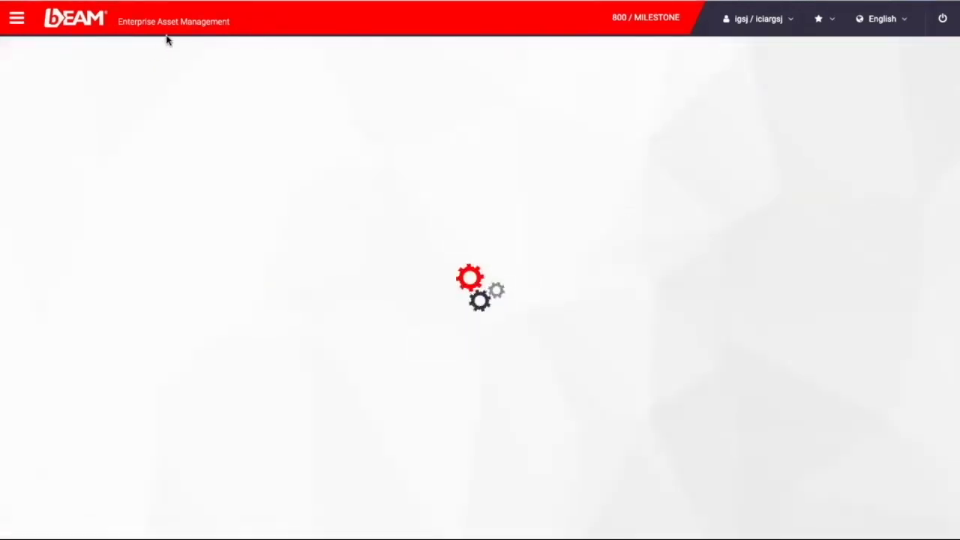
click(226, 128)
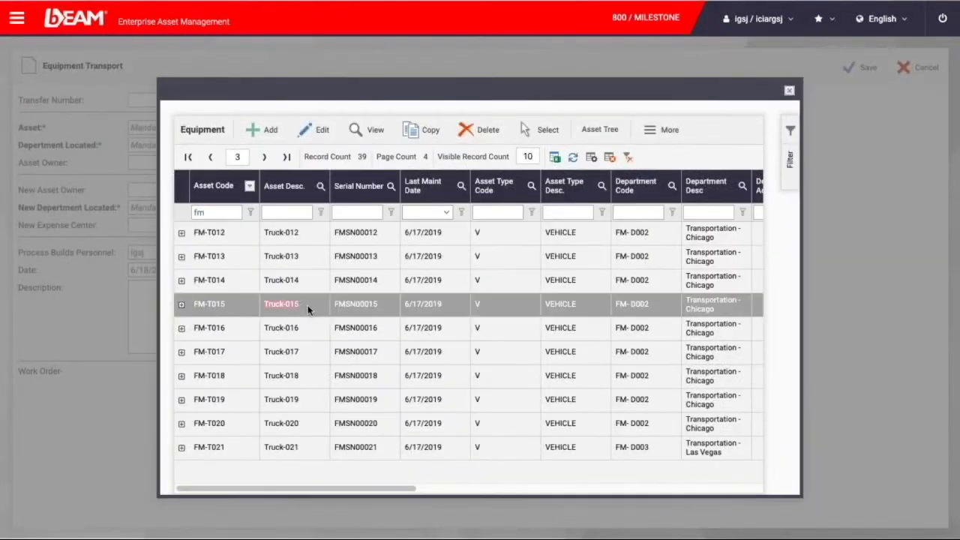
click(308, 309)
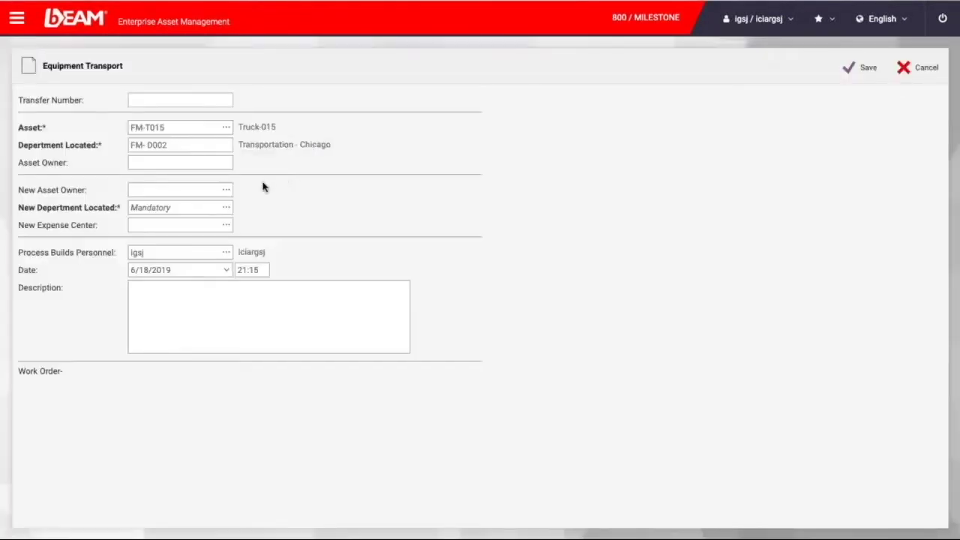
click(225, 208)
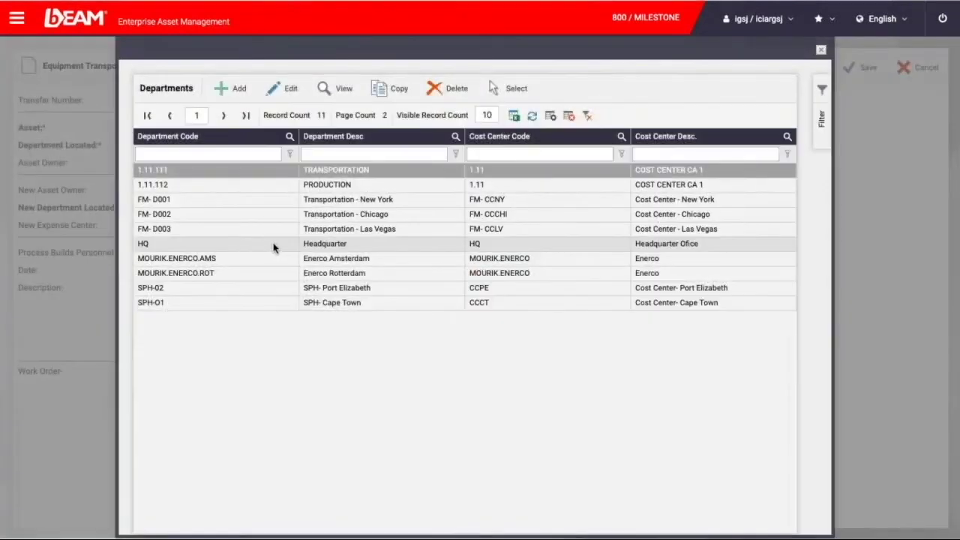
click(391, 198)
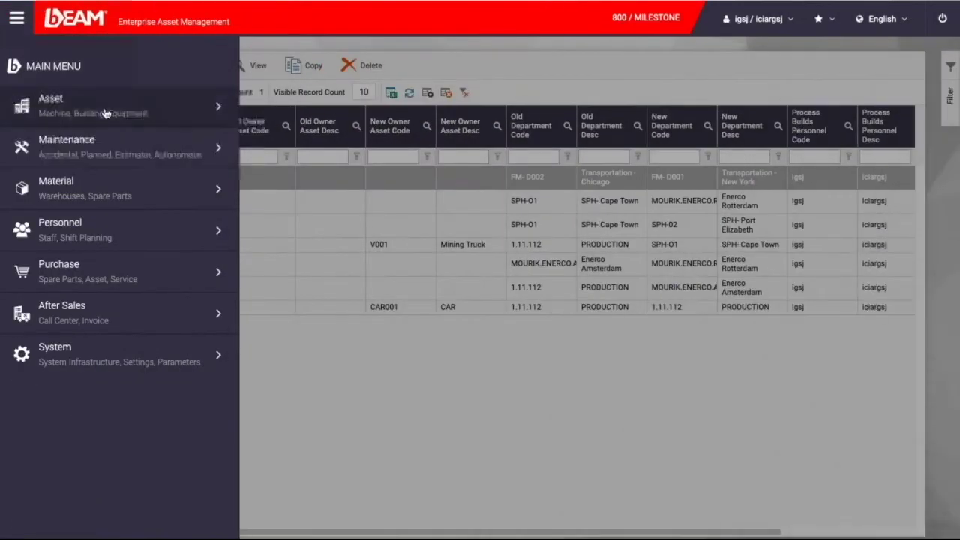
click(107, 112)
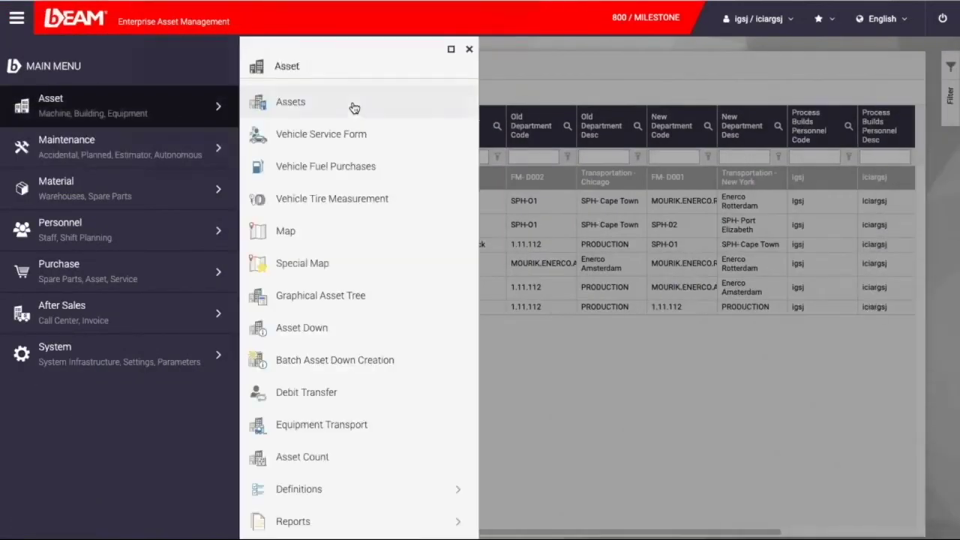
click(354, 107)
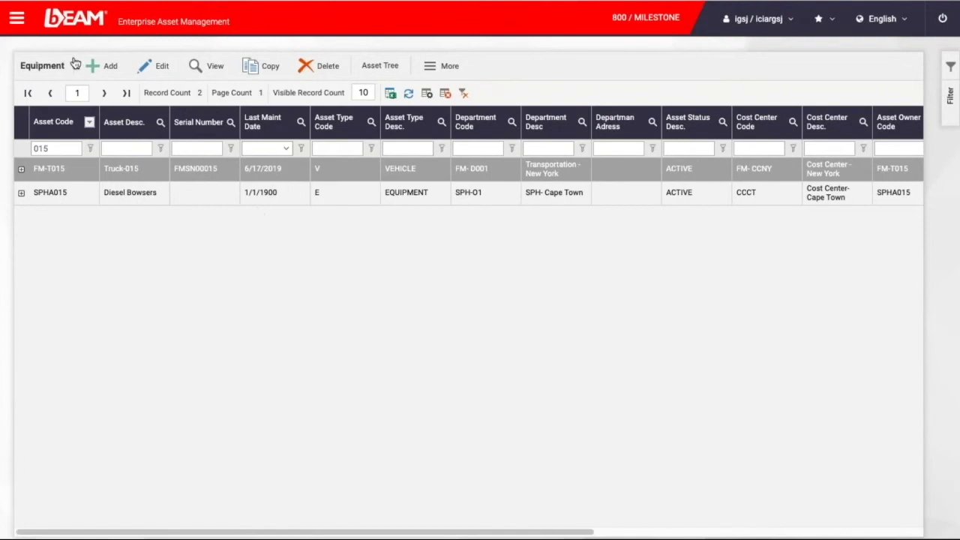
Filter the materials list by material code "fm" to review the fleet spare parts.
click(17, 18)
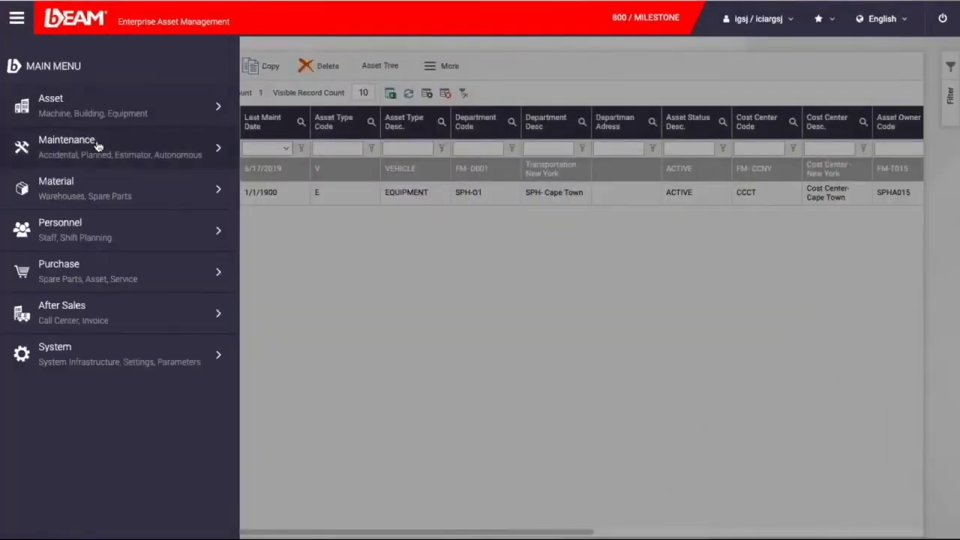
click(101, 148)
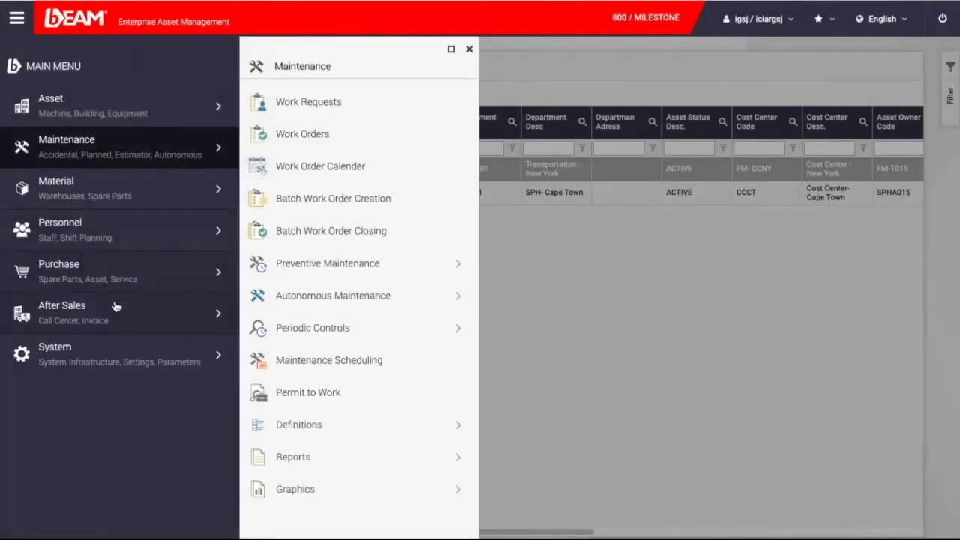
click(144, 197)
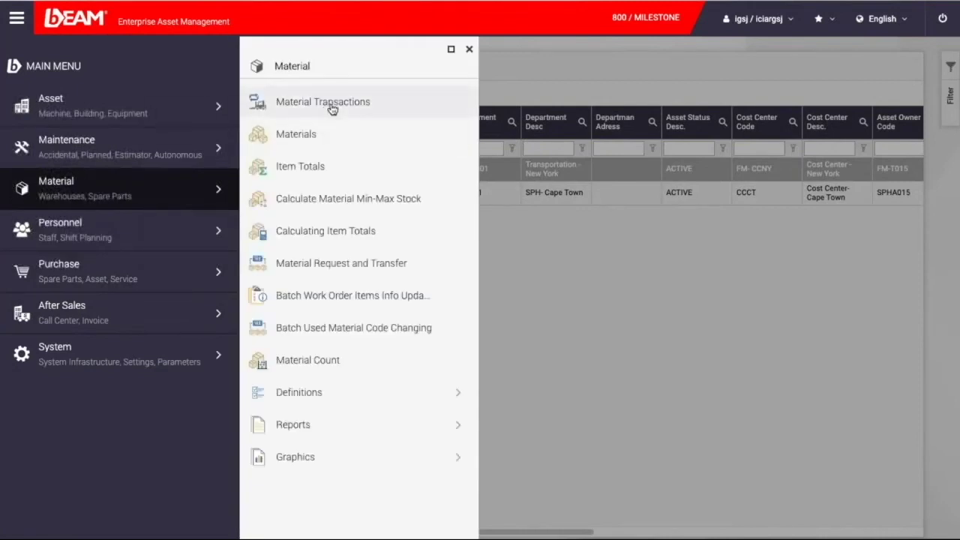
click(319, 150)
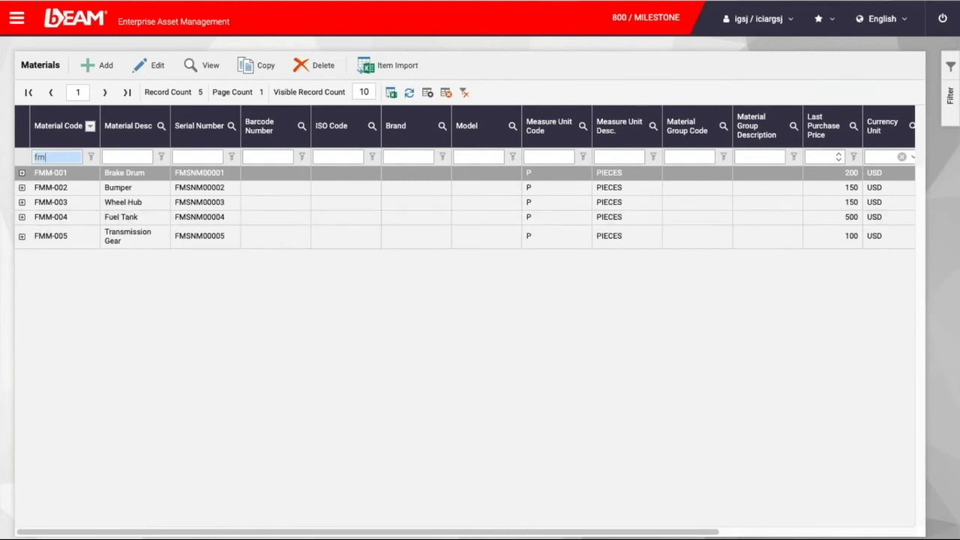
Start a Material Incoming voucher for warehouse W001 and department FM- D001, Transportation - New York.
click(17, 18)
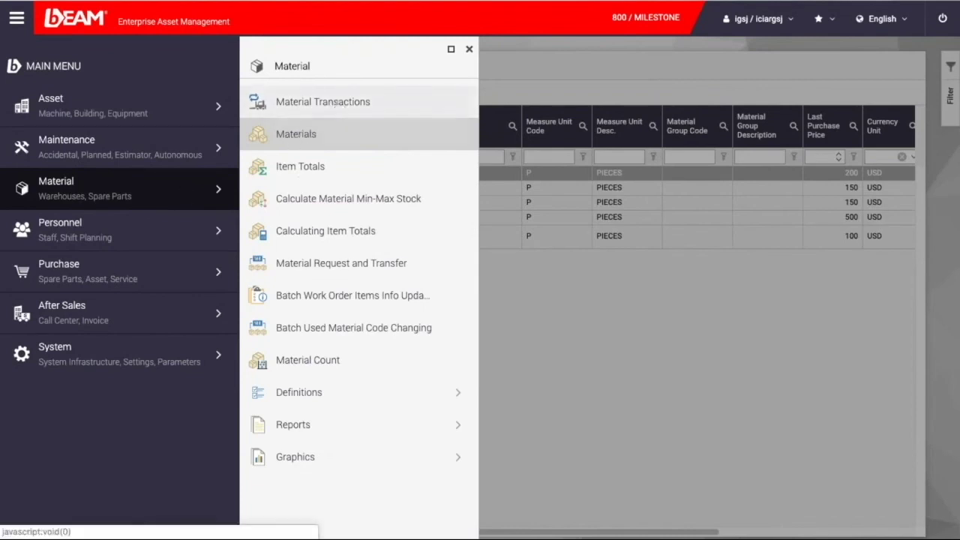
click(339, 105)
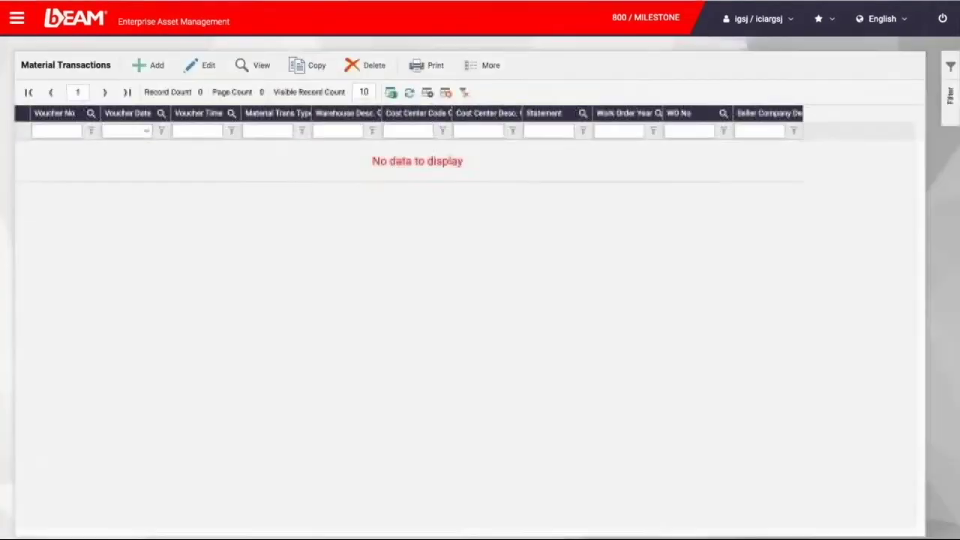
click(147, 65)
click(177, 90)
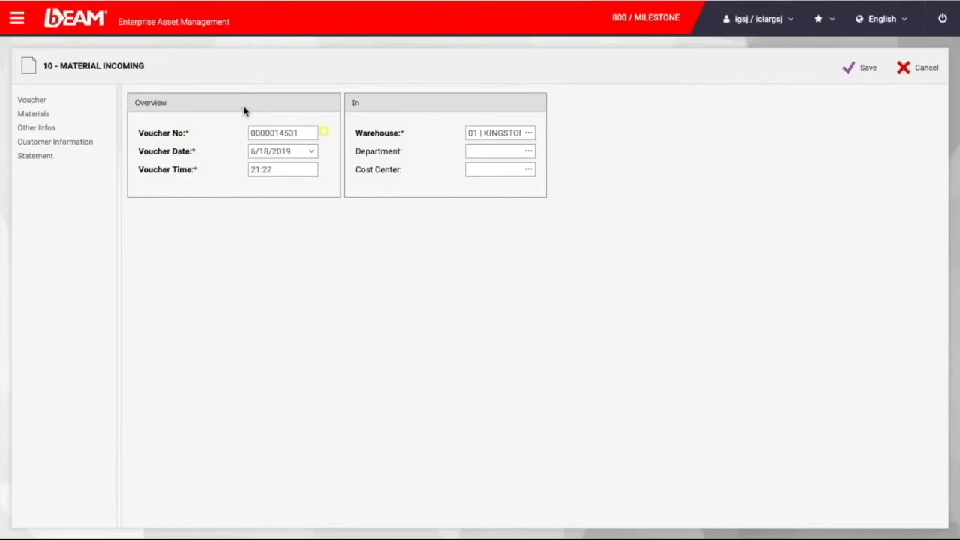
click(528, 133)
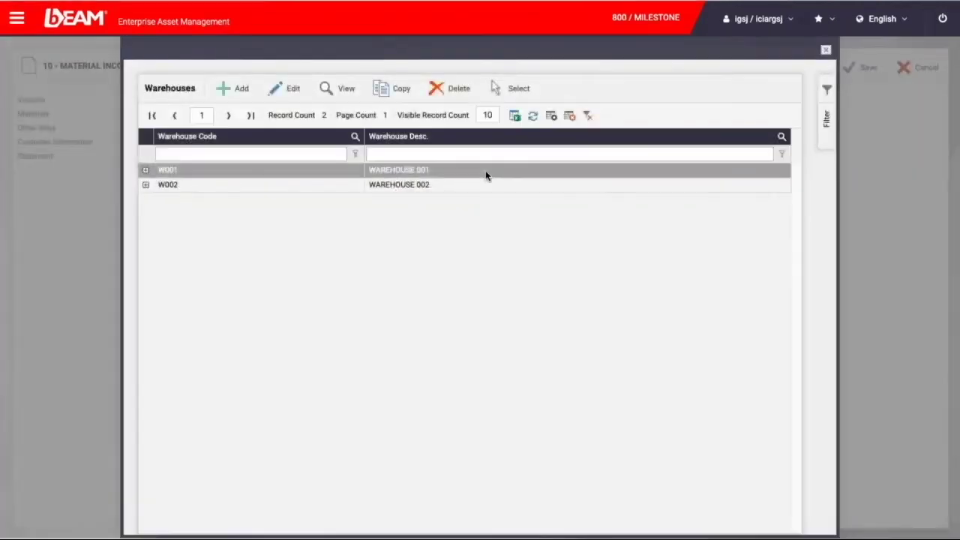
double_click(486, 171)
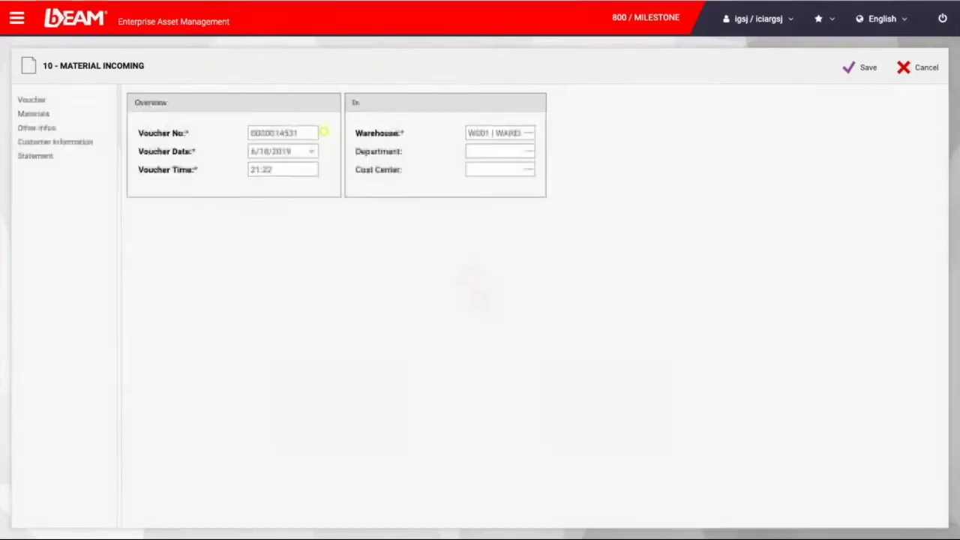
click(528, 152)
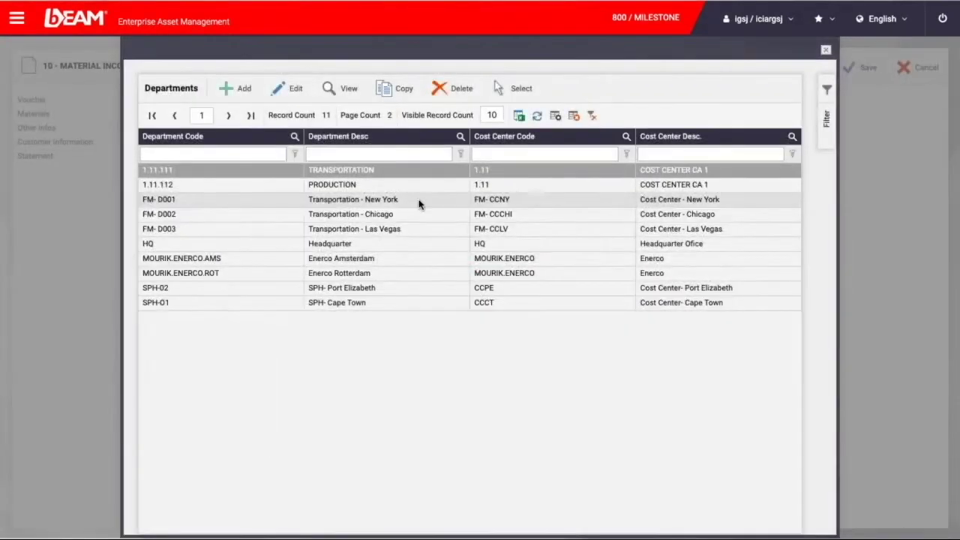
double_click(419, 202)
Add 20 pieces of Transmission Gear (FMM-005) at the last purchase price to the incoming voucher and save it.
click(33, 114)
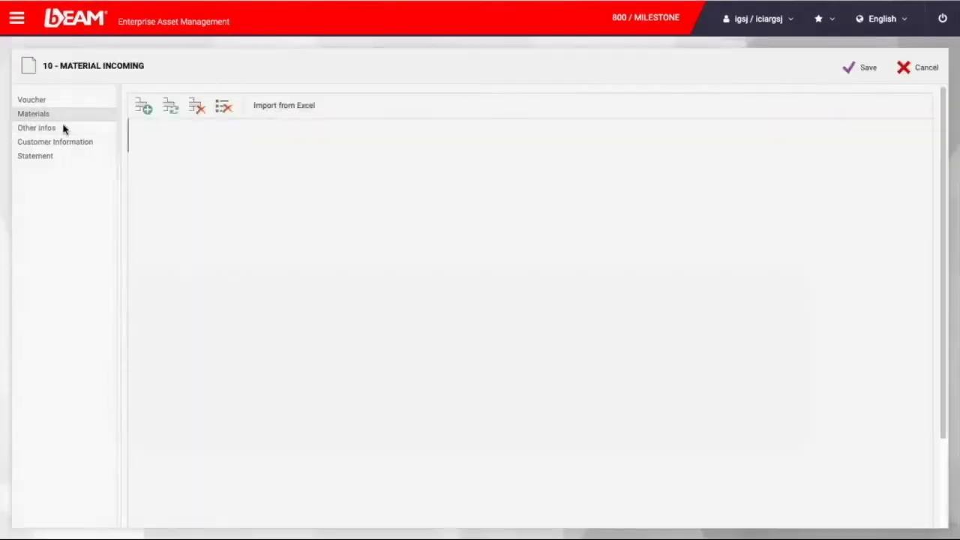
click(291, 143)
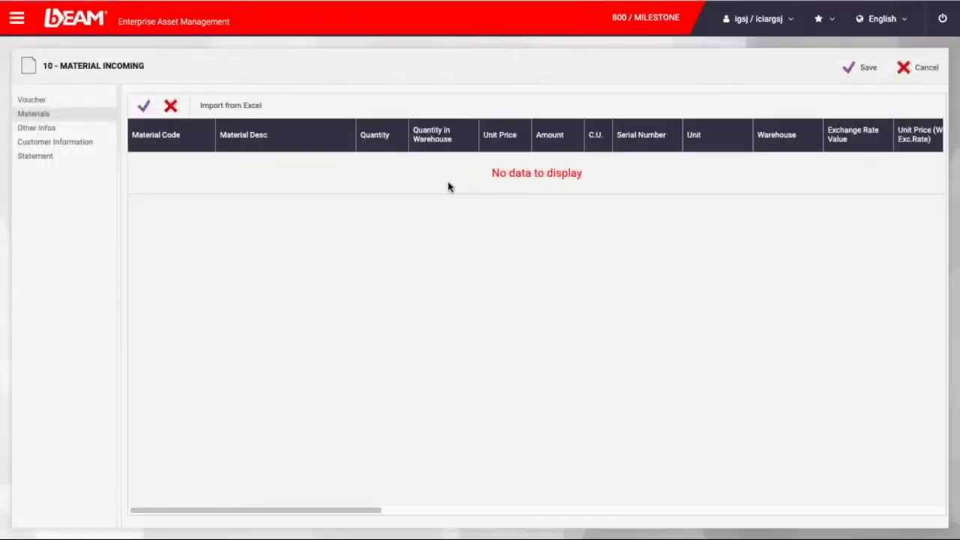
double_click(448, 187)
click(468, 138)
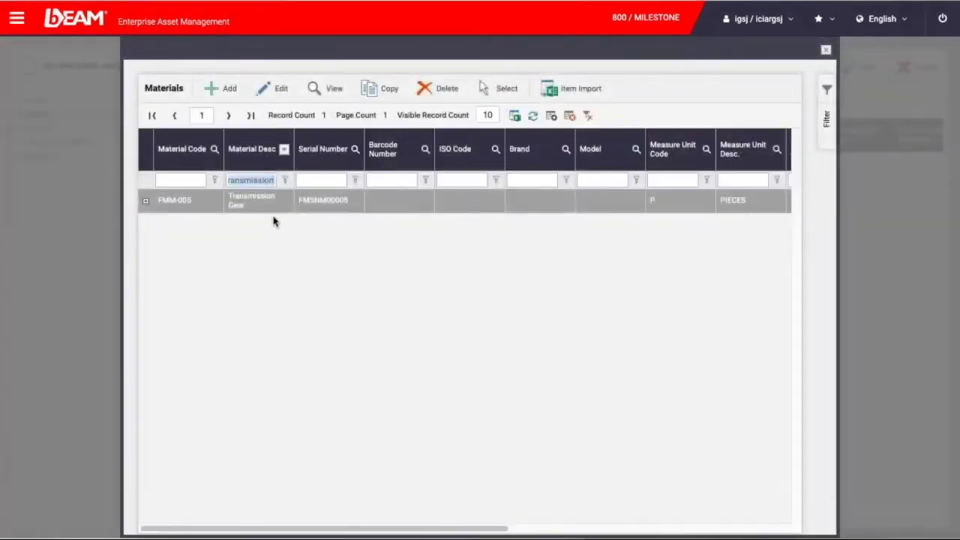
double_click(266, 201)
click(383, 157)
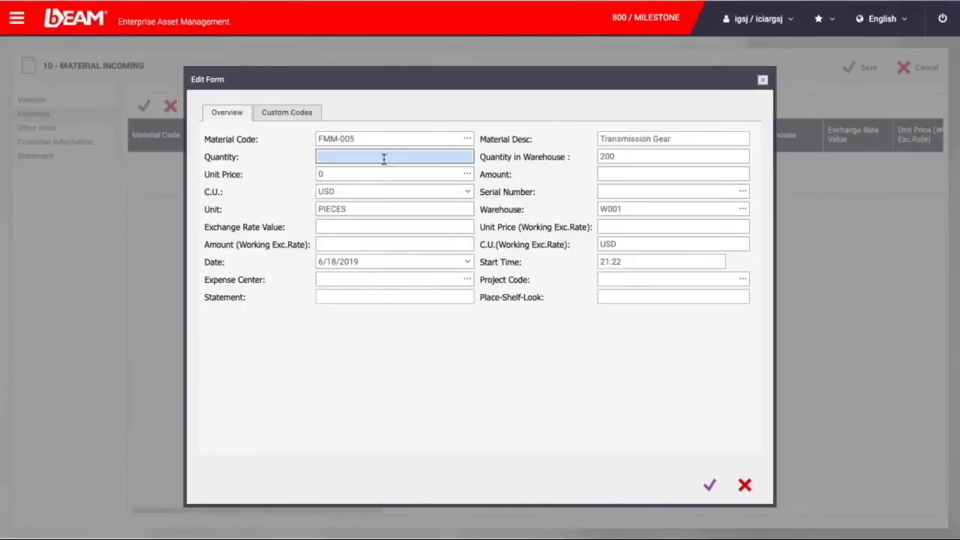
click(435, 174)
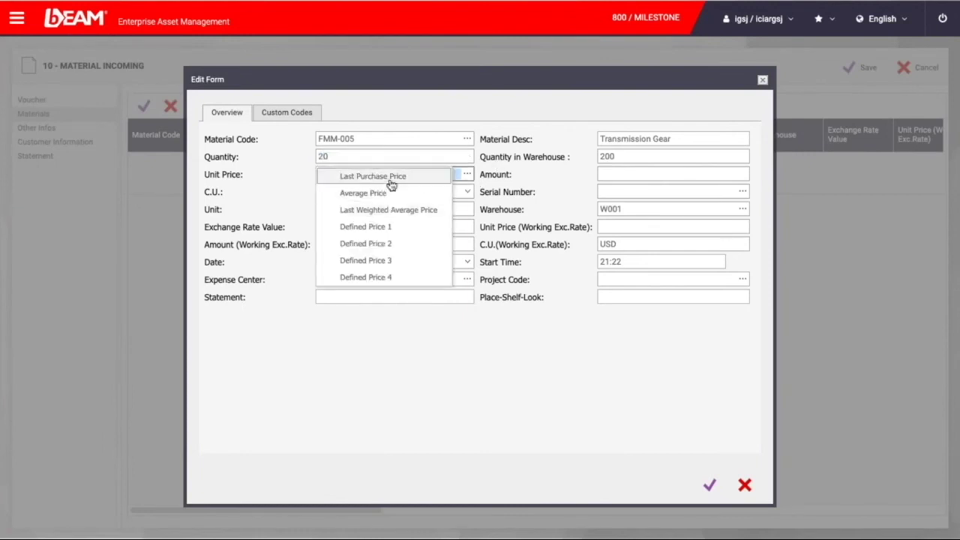
click(390, 177)
click(717, 493)
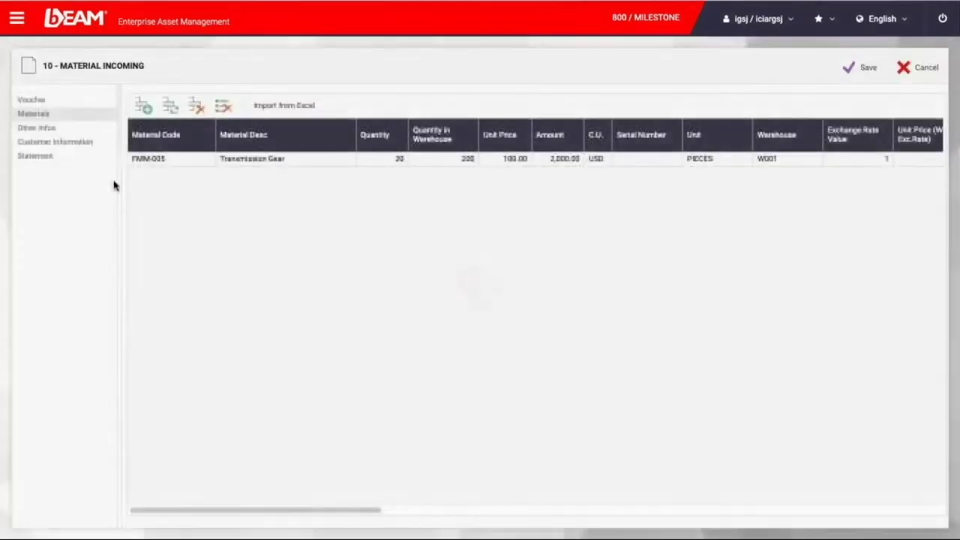
click(865, 70)
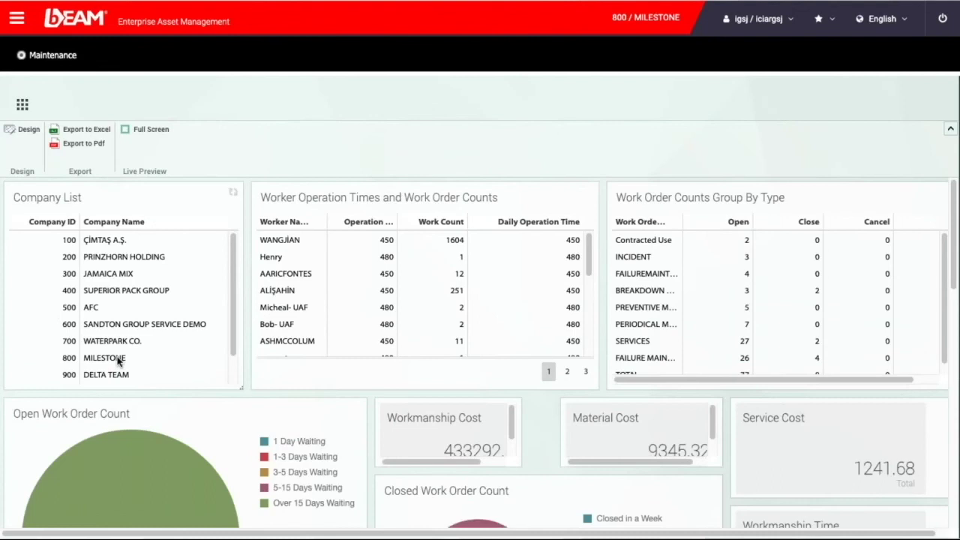
Filter the maintenance dashboard to company 800 MILESTONE and examine its worker times, work order counts and cost figures.
click(118, 360)
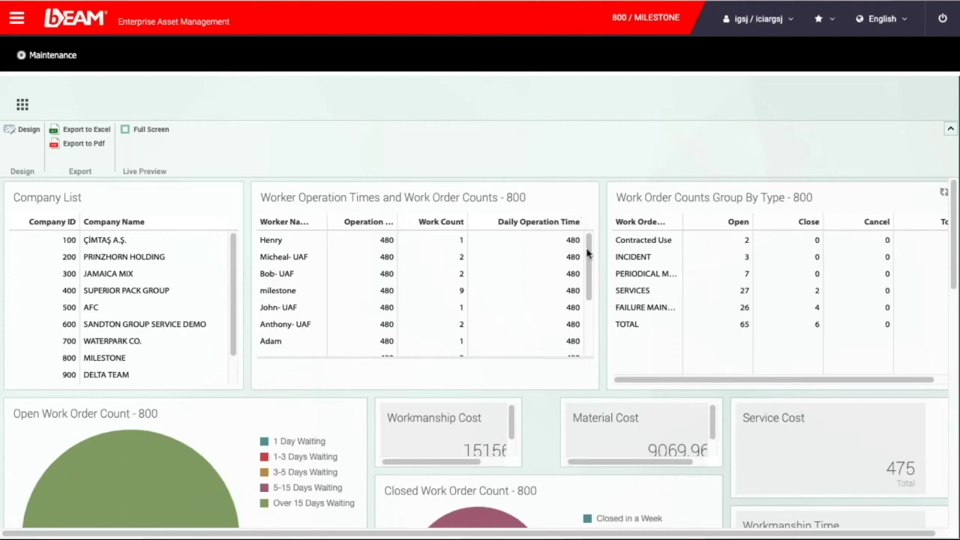
drag(591, 263, 750, 131)
scroll(608, 244, down, 10)
scroll(607, 244, up, 5)
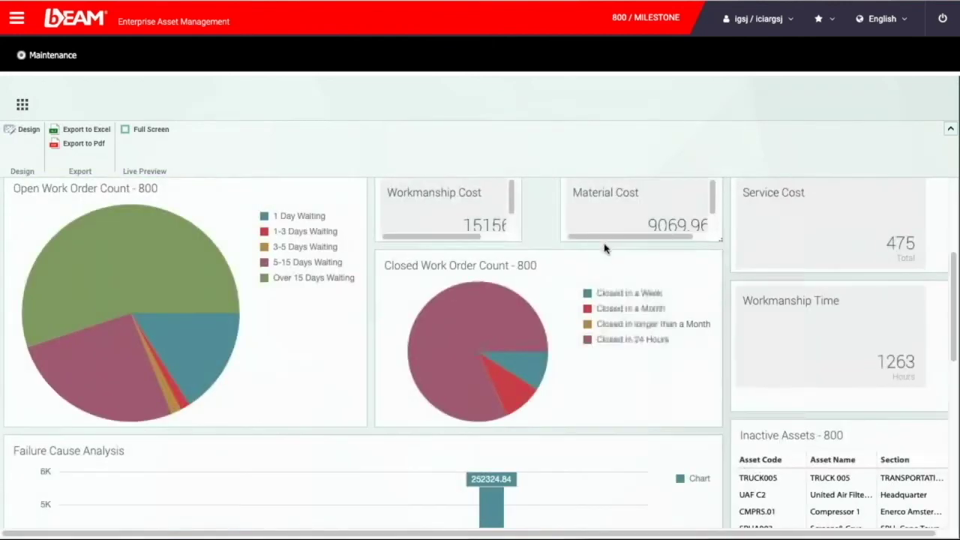
scroll(606, 248, up, 1)
click(18, 19)
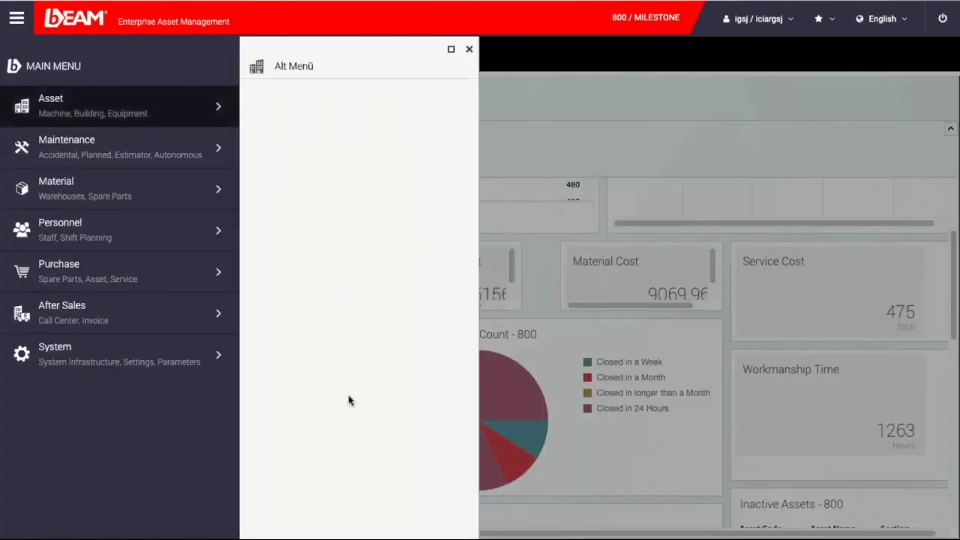
Prepare the Asset Status Report for department FM- D001 and view the available export formats.
click(293, 521)
click(606, 178)
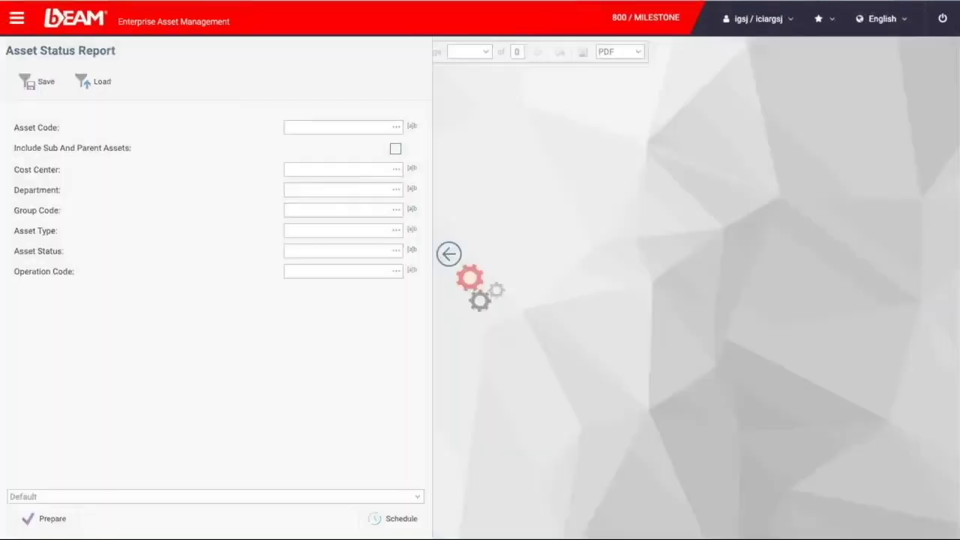
click(395, 189)
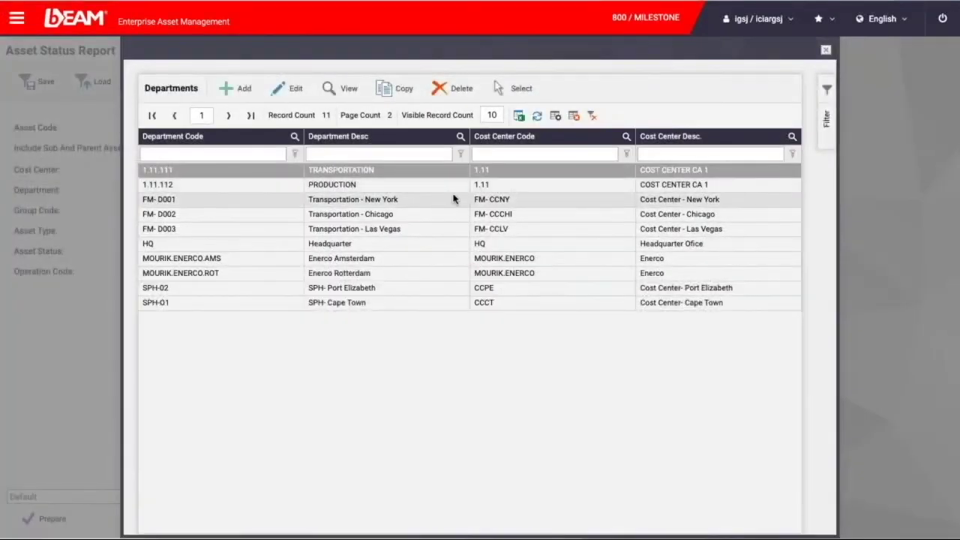
click(451, 204)
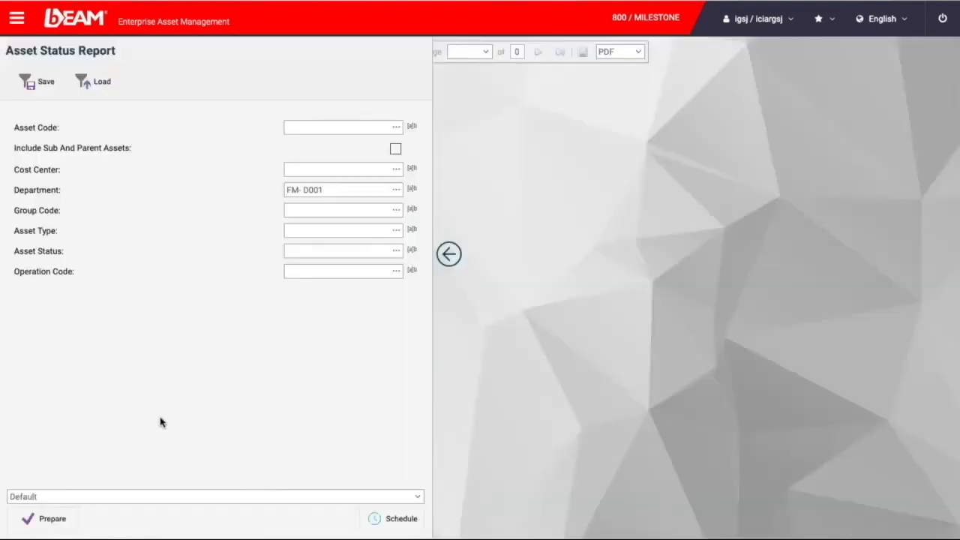
click(71, 517)
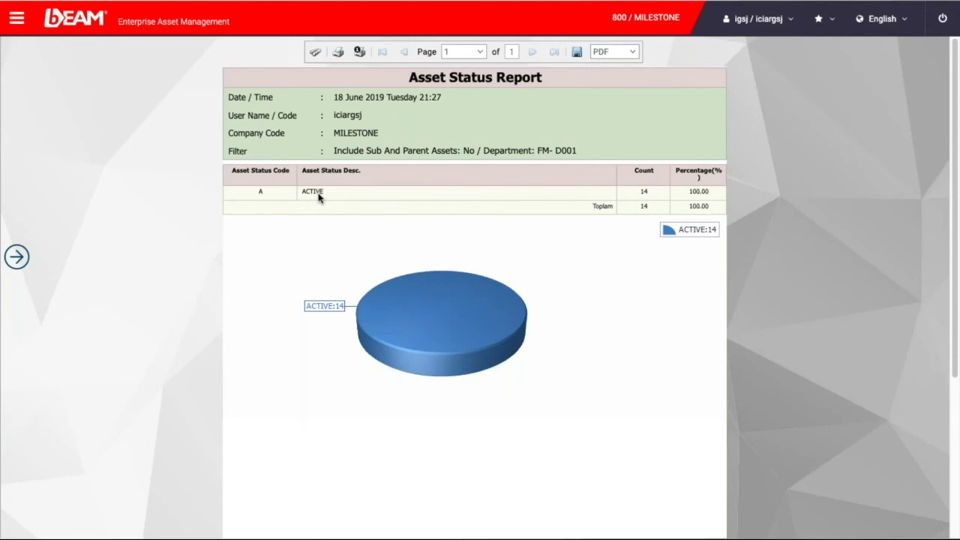
click(606, 51)
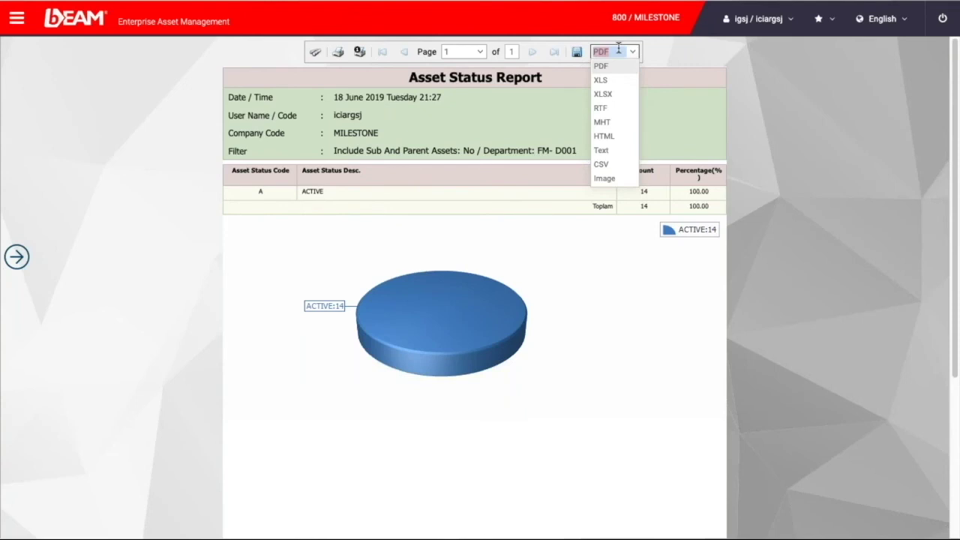
Display the Most Analysis chart from the maintenance graphics and examine its cost and duration values.
click(17, 18)
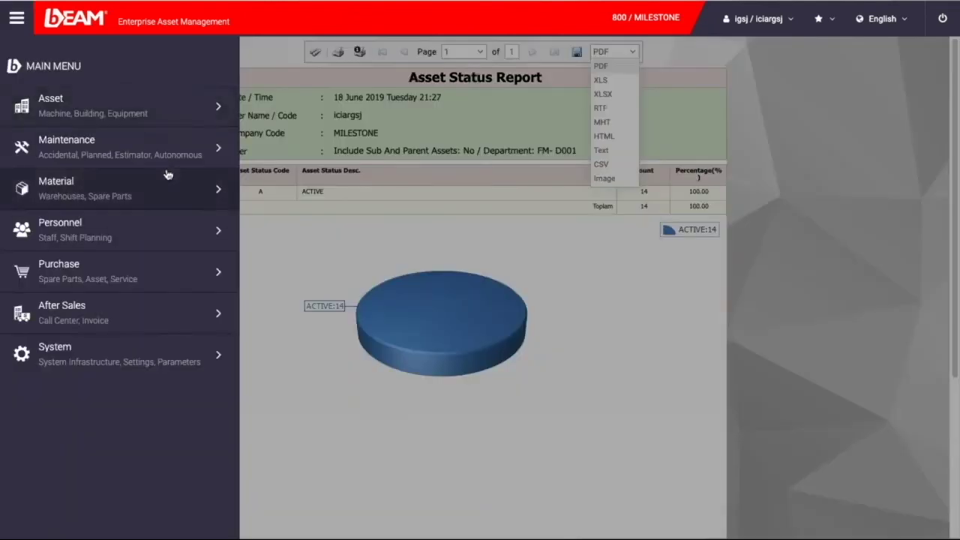
click(168, 145)
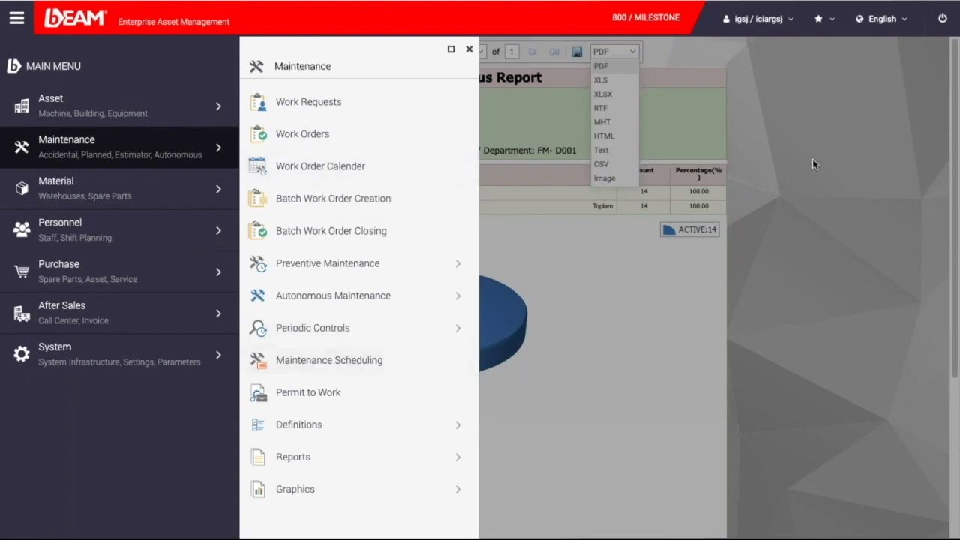
click(294, 489)
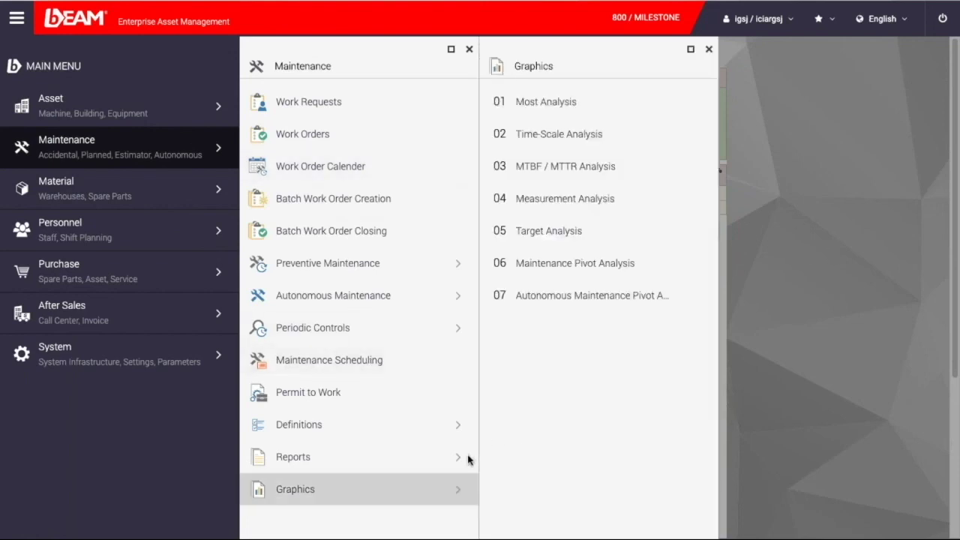
click(568, 103)
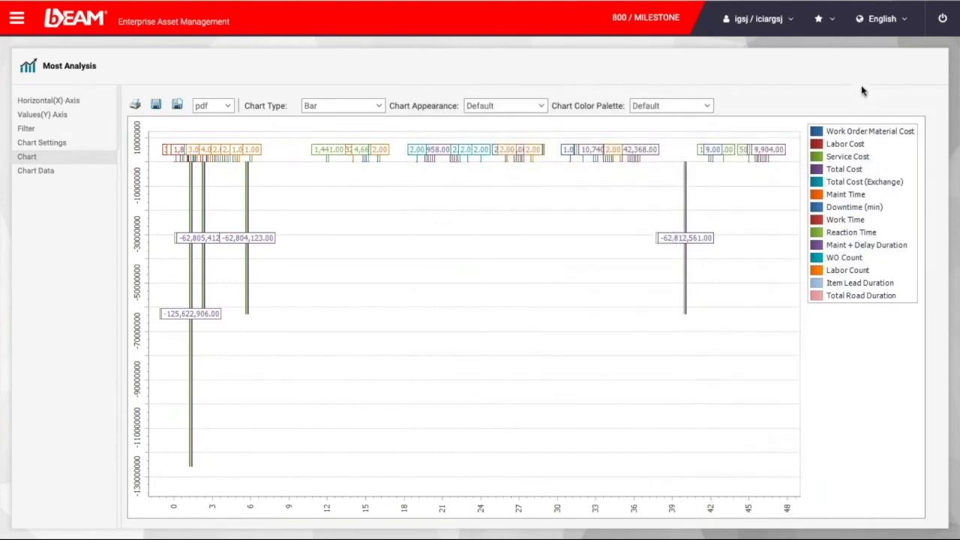
Reopen the Asset Status Report and open its scheduled report record SR001 for editing.
click(29, 16)
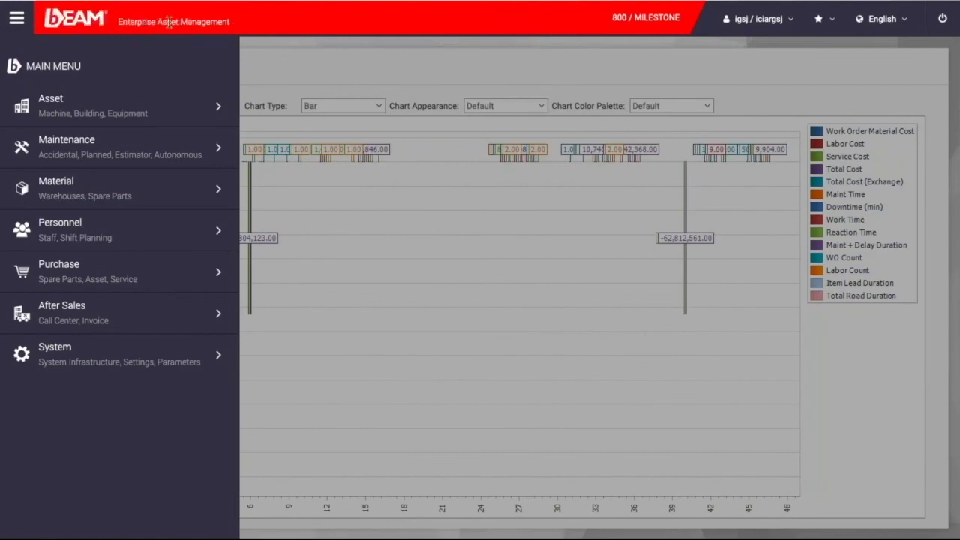
click(205, 109)
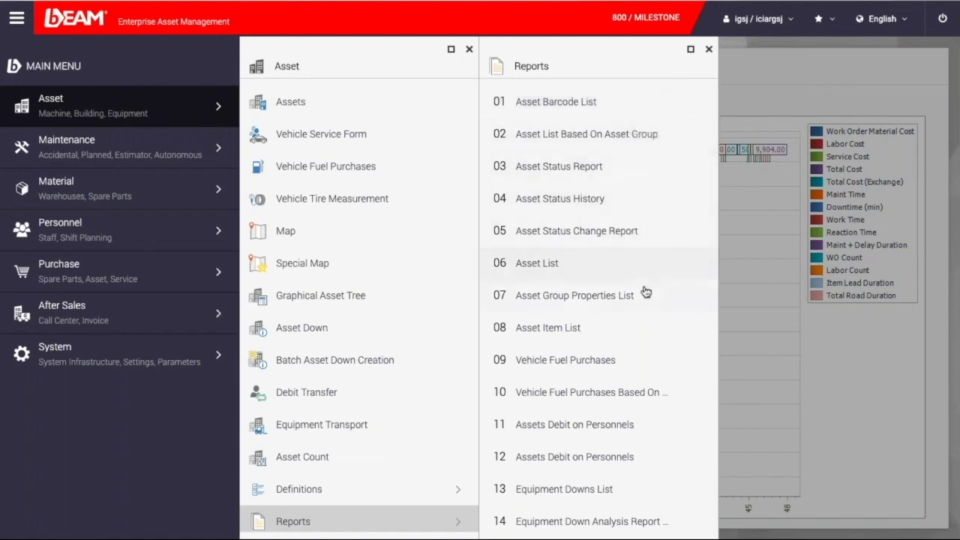
click(620, 167)
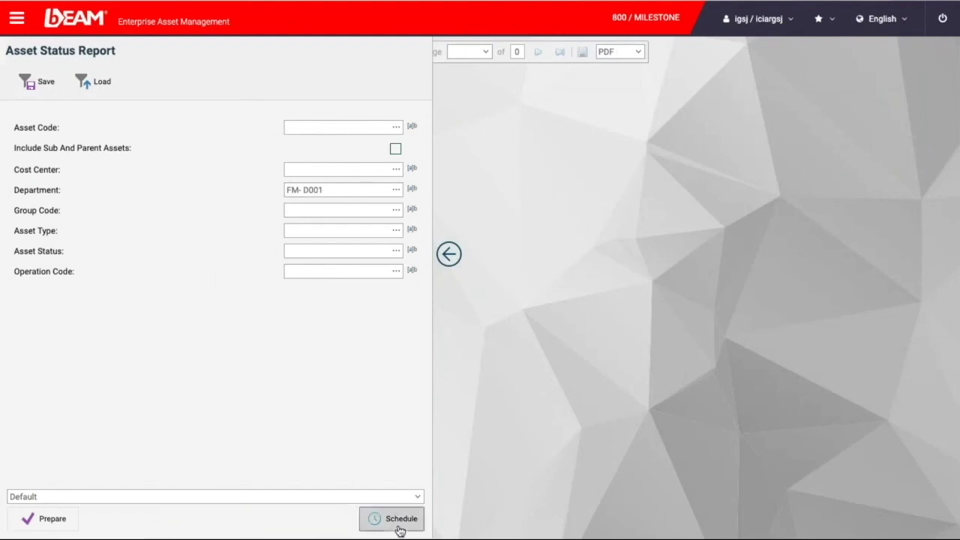
click(400, 528)
double_click(443, 149)
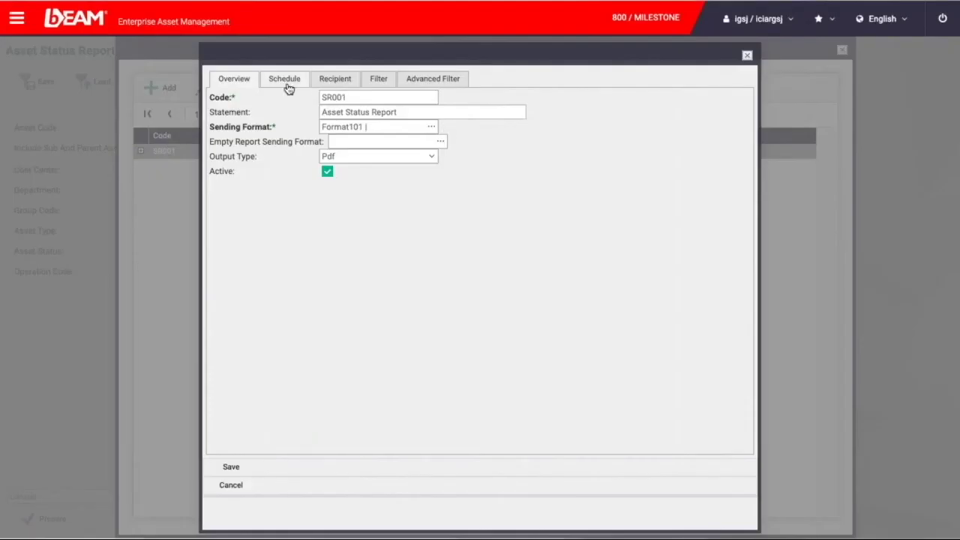
Keep the report schedule's prepare period type at Daily and set its preparation hour to 09:00.
click(289, 84)
click(433, 120)
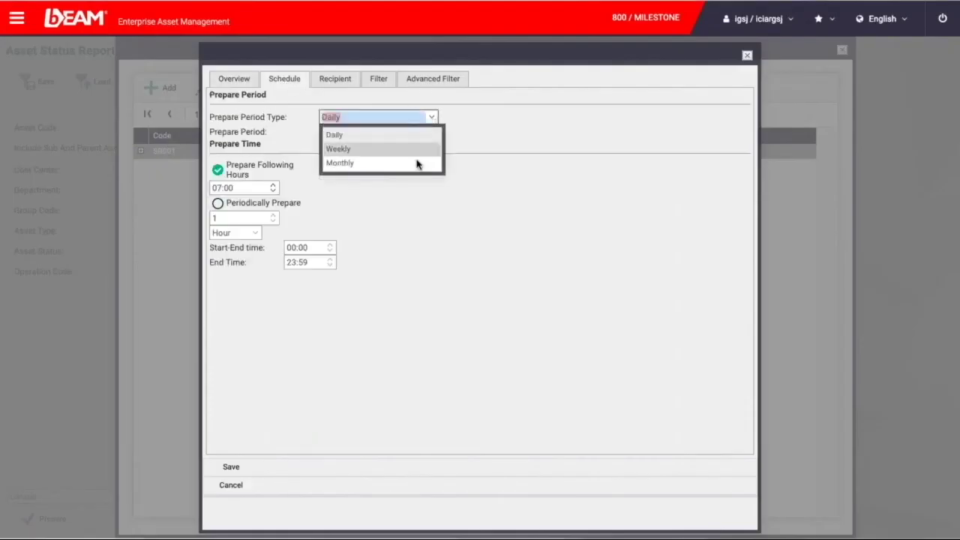
click(471, 173)
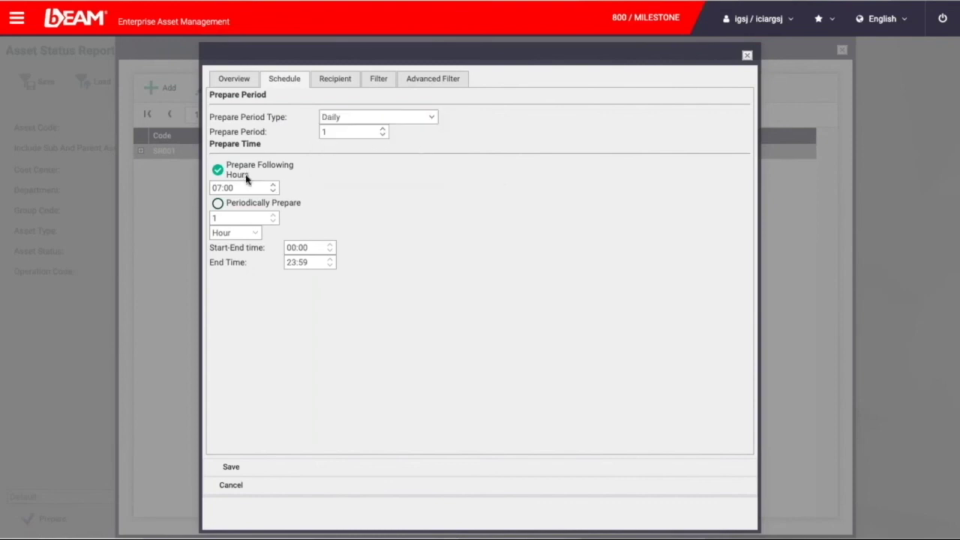
drag(240, 188, 201, 187)
key(Tab)
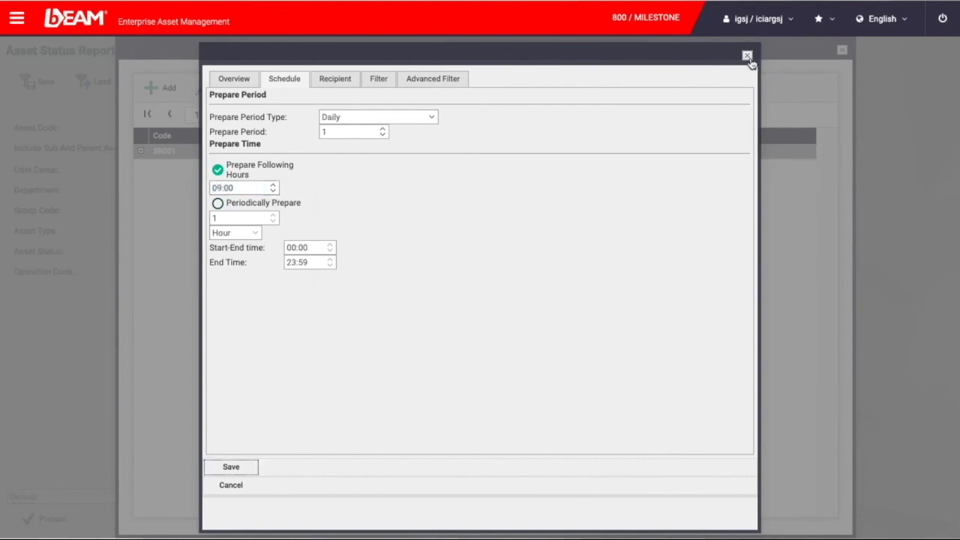